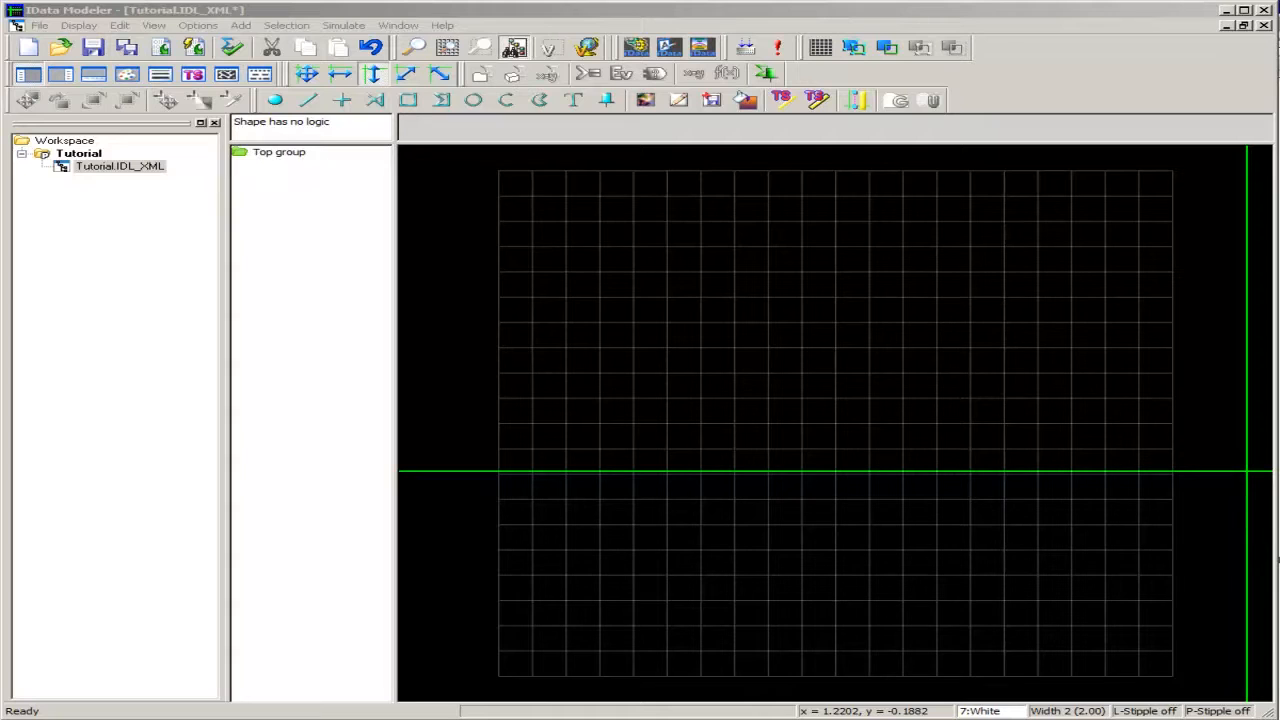
With grid snap on, draw an arc centred at 0, 0, counterclockwise from 0.5, 0.6 to straight below the centre
left_click(818, 52)
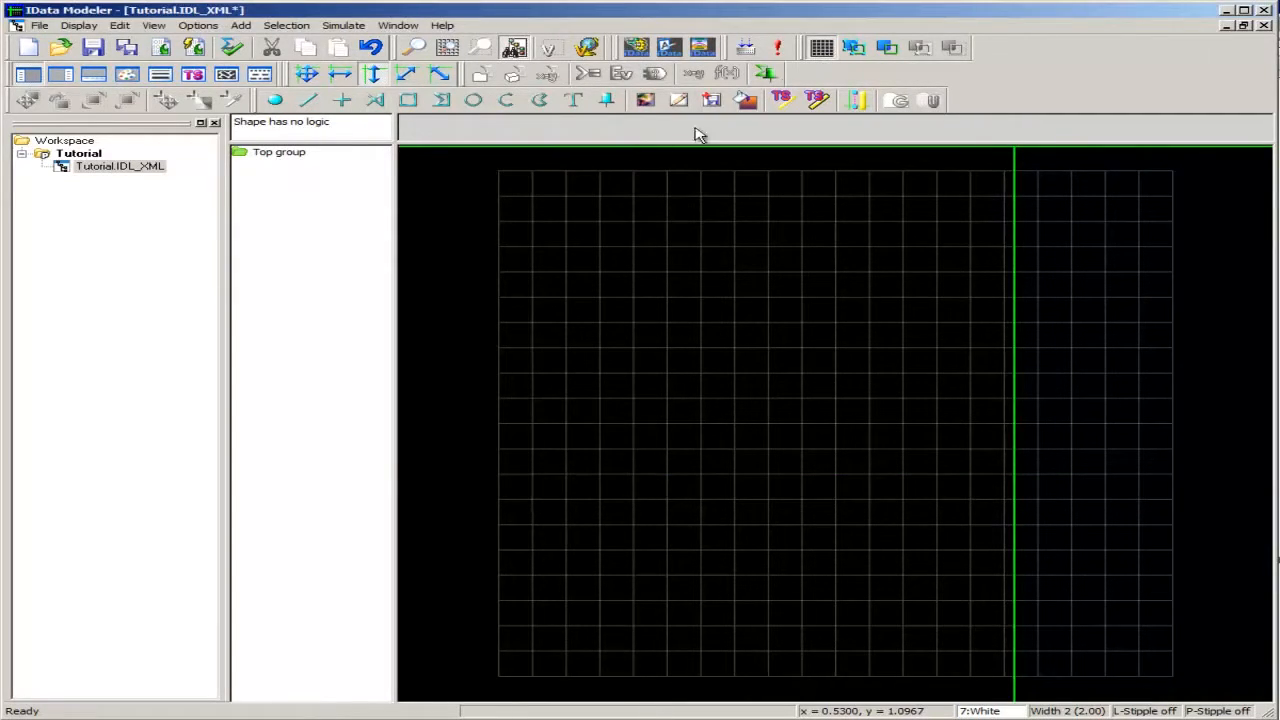
left_click(508, 102)
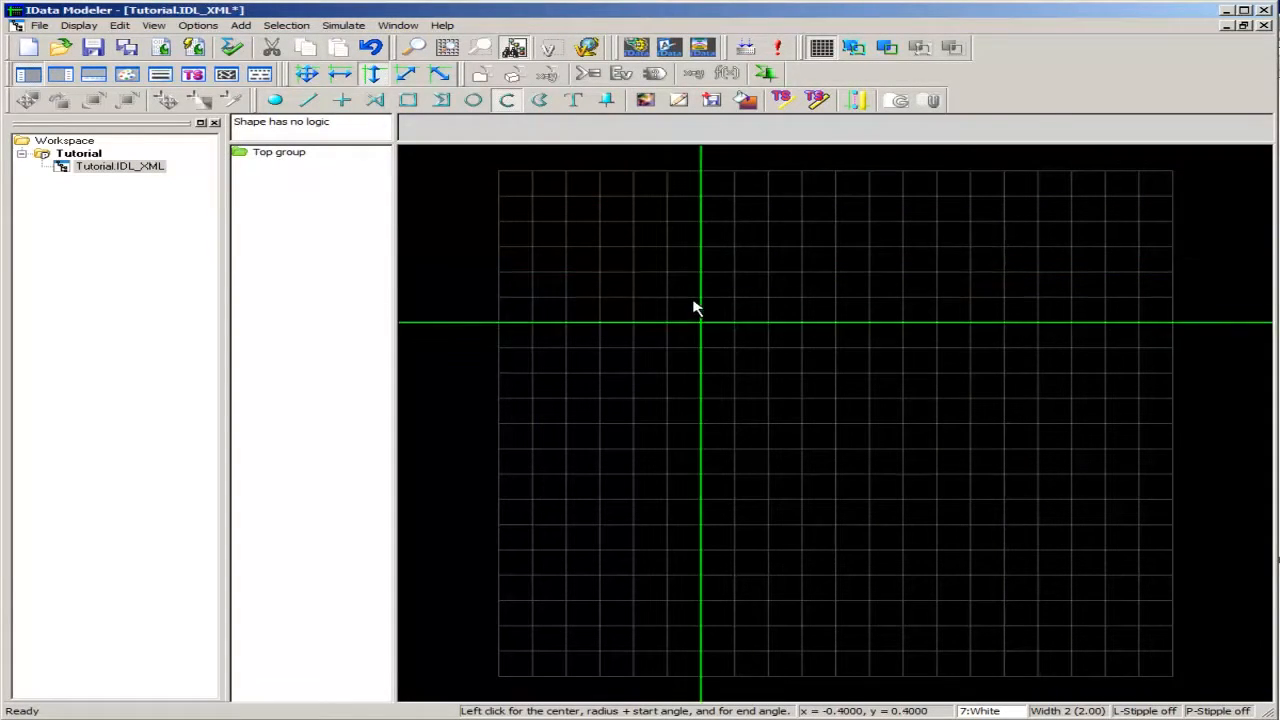
left_click(838, 428)
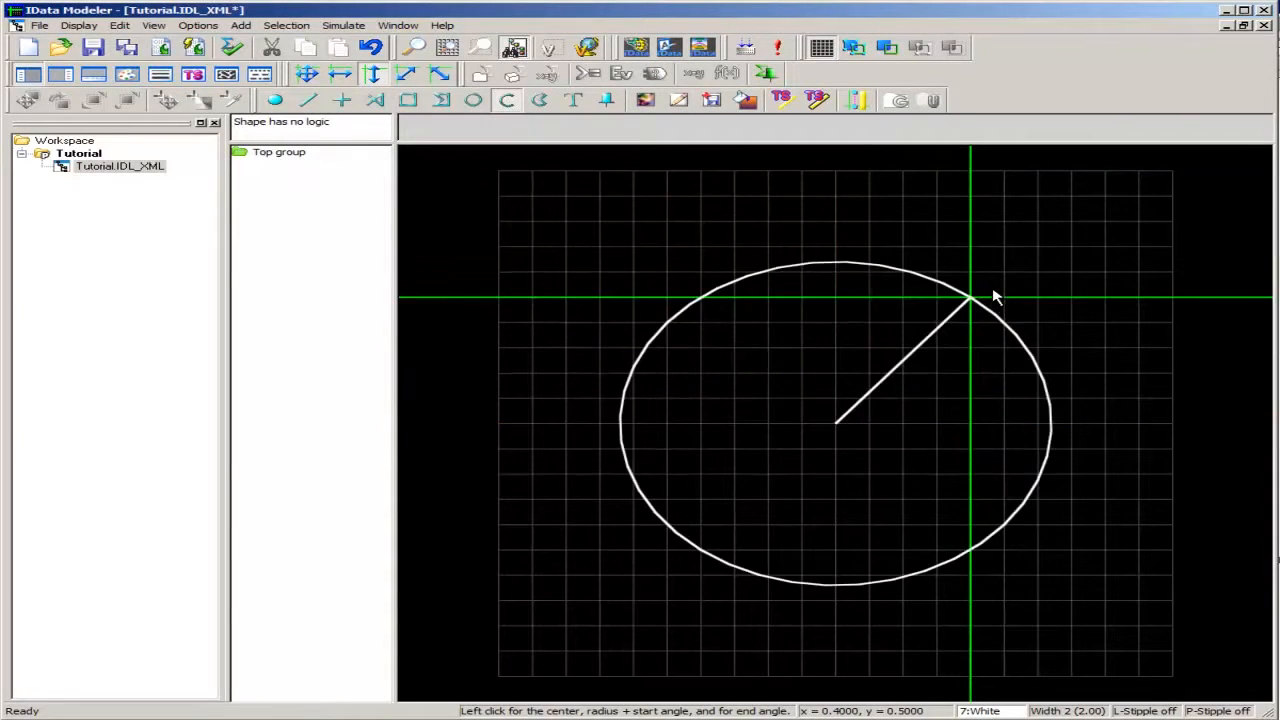
left_click(1004, 271)
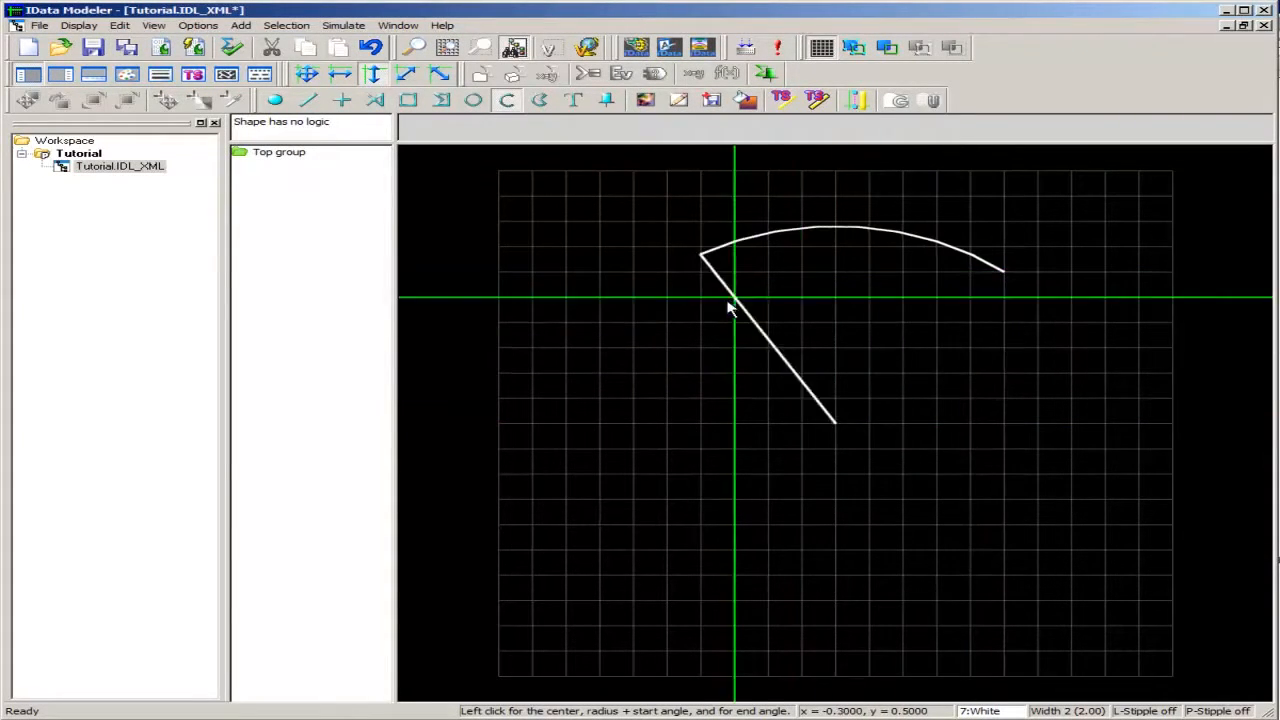
left_click(843, 632)
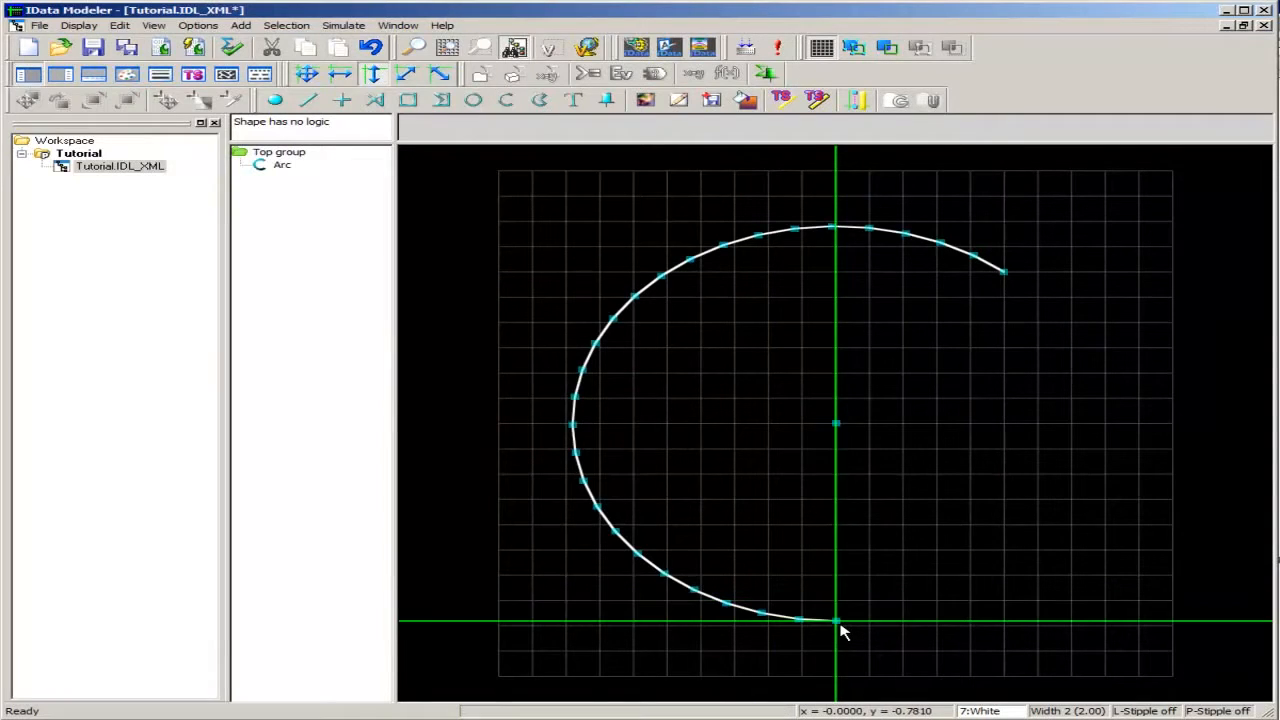
Put the arc in its own group and name the group Scale
left_click(283, 167)
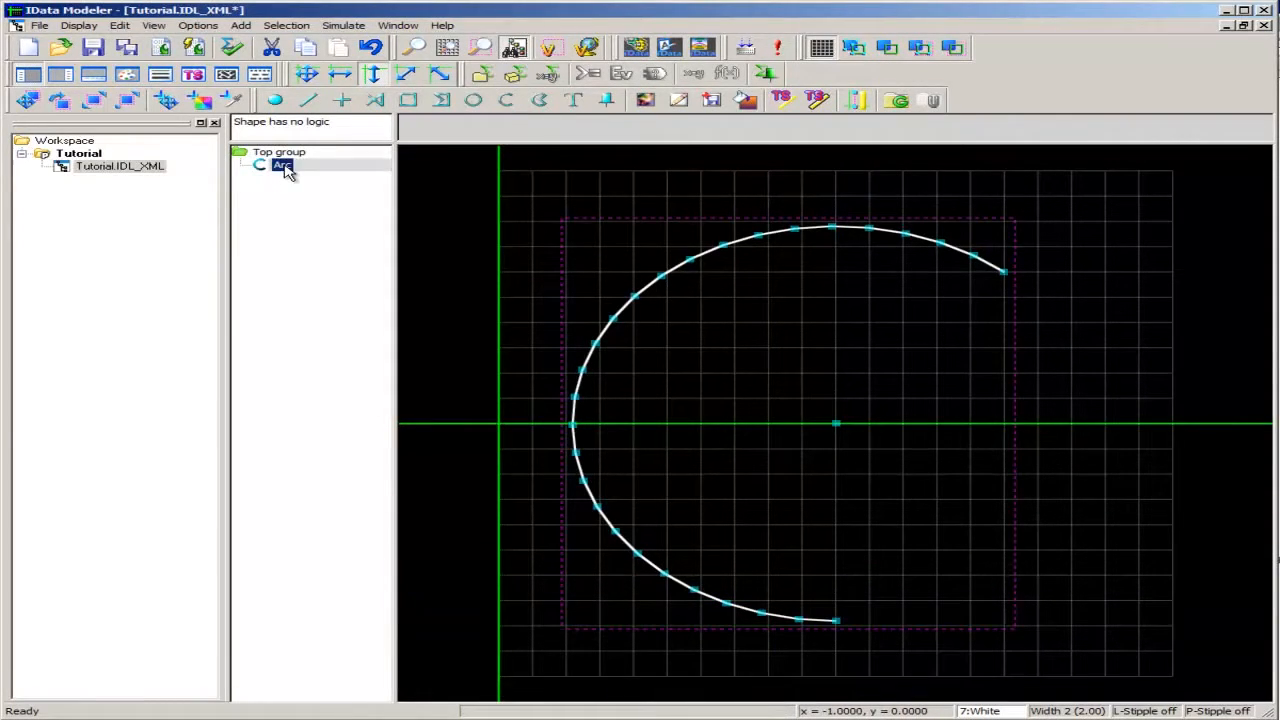
right_click(284, 166)
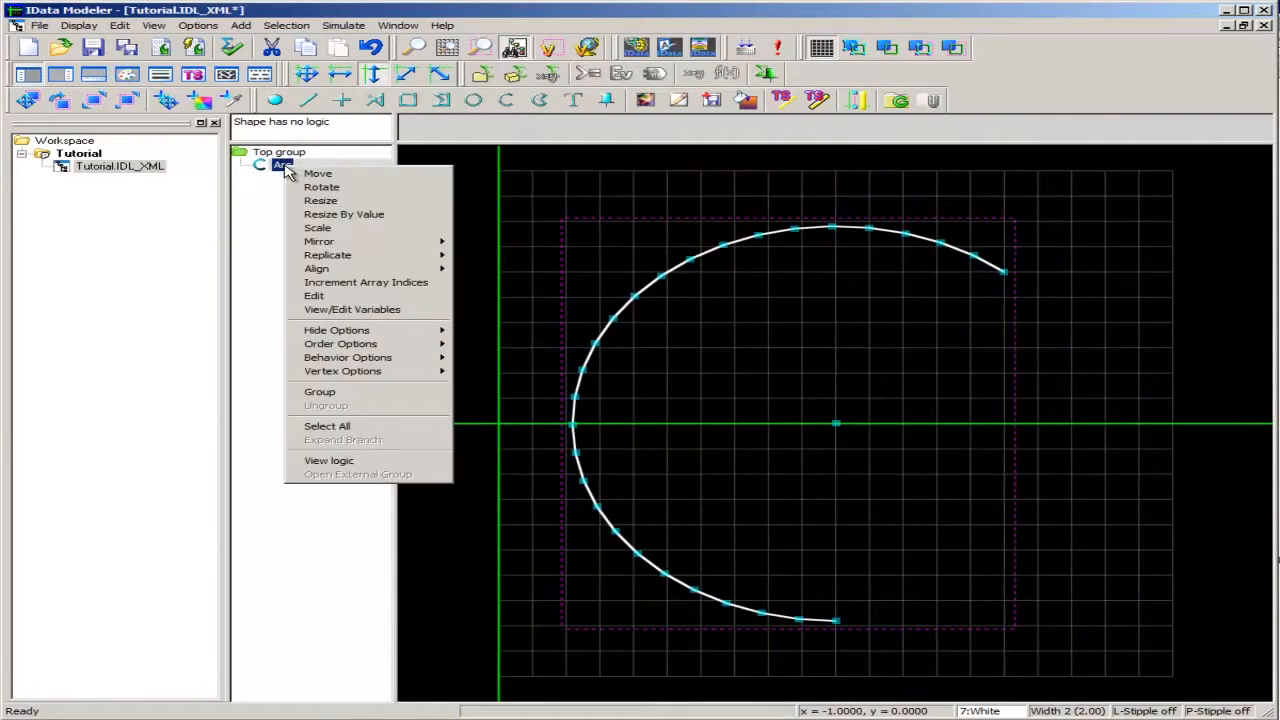
left_click(333, 392)
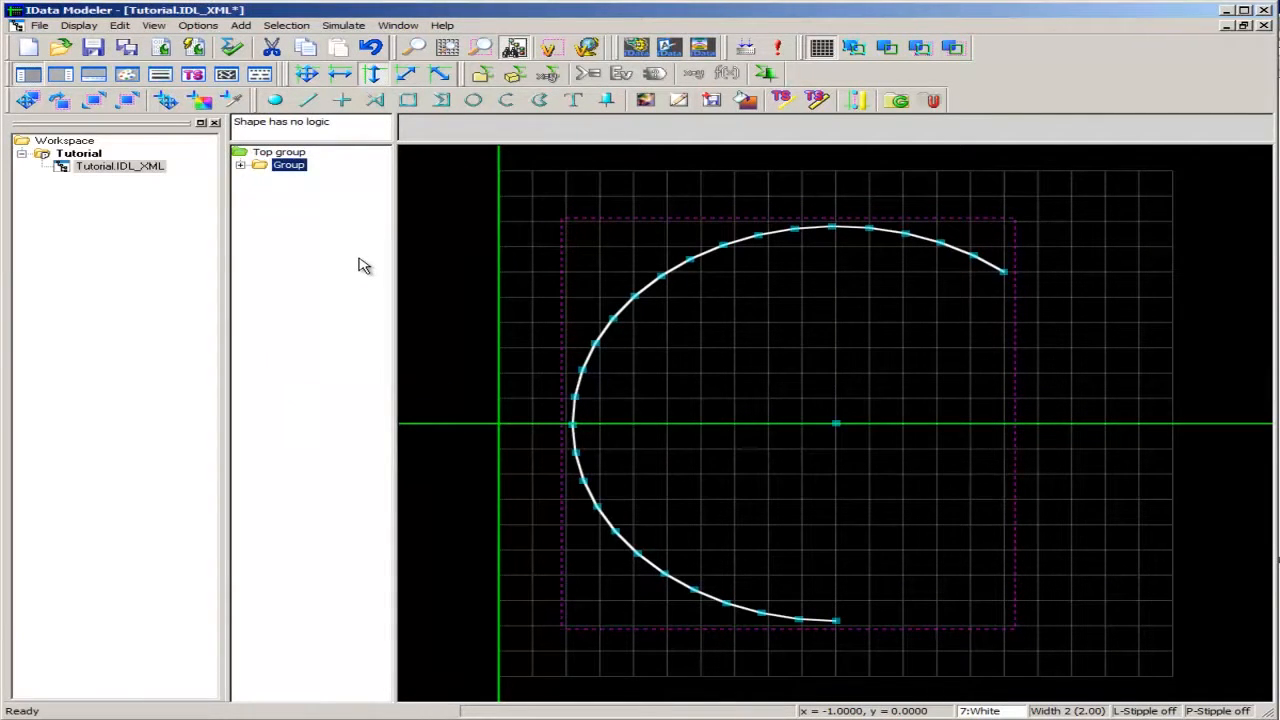
key("F2")
type("Scale")
left_click(320, 219)
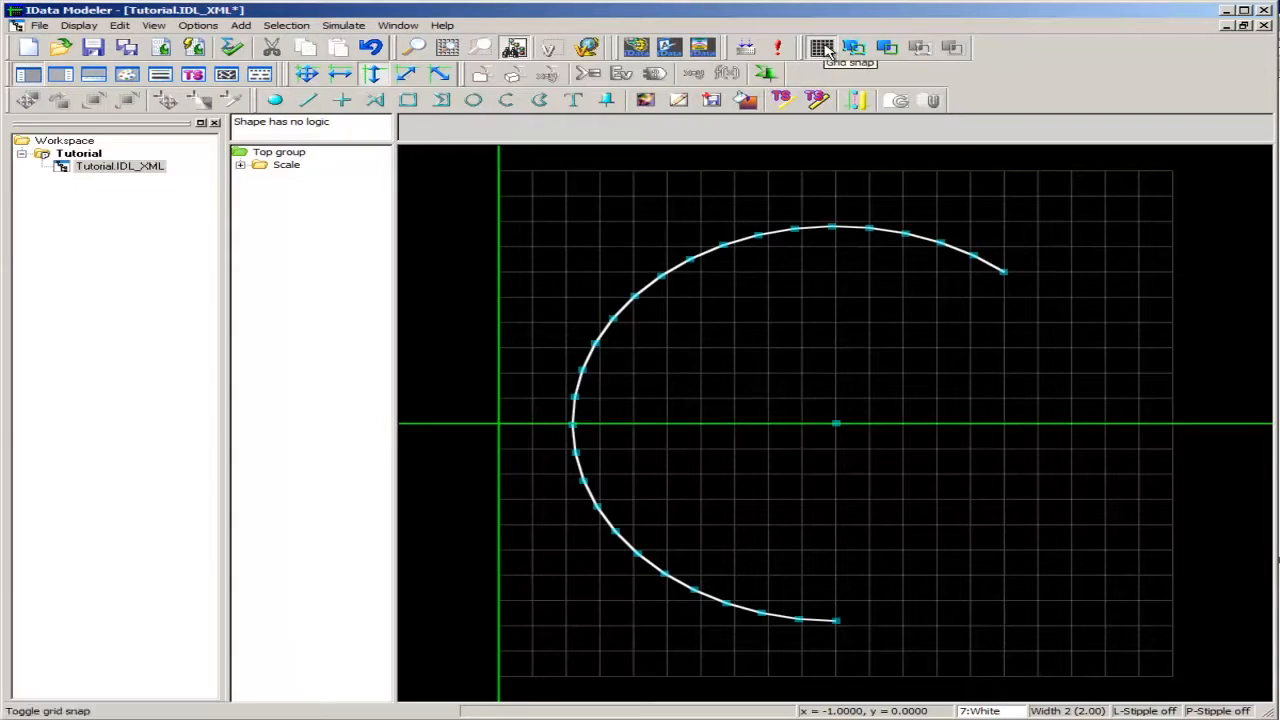
With grid snap off, draw a horizontal line about 0.74 long from the arc's centre towards its left side
left_click(823, 48)
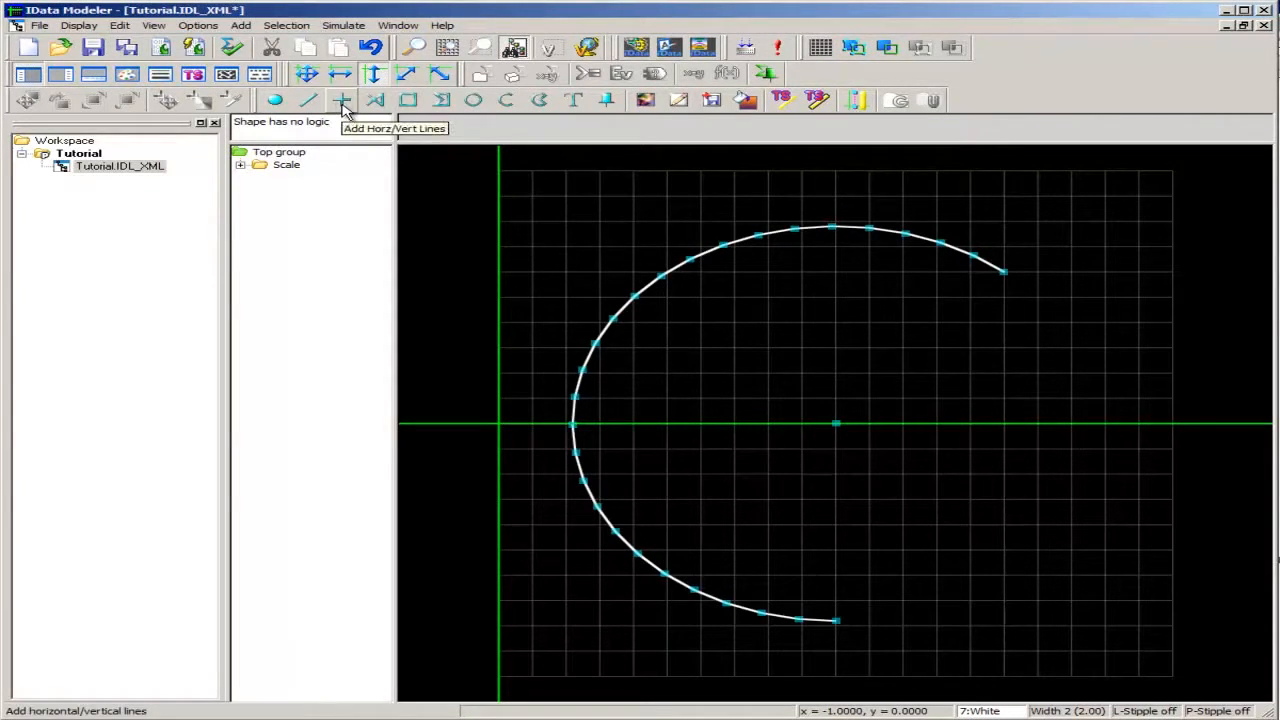
left_click(343, 102)
left_click(837, 425)
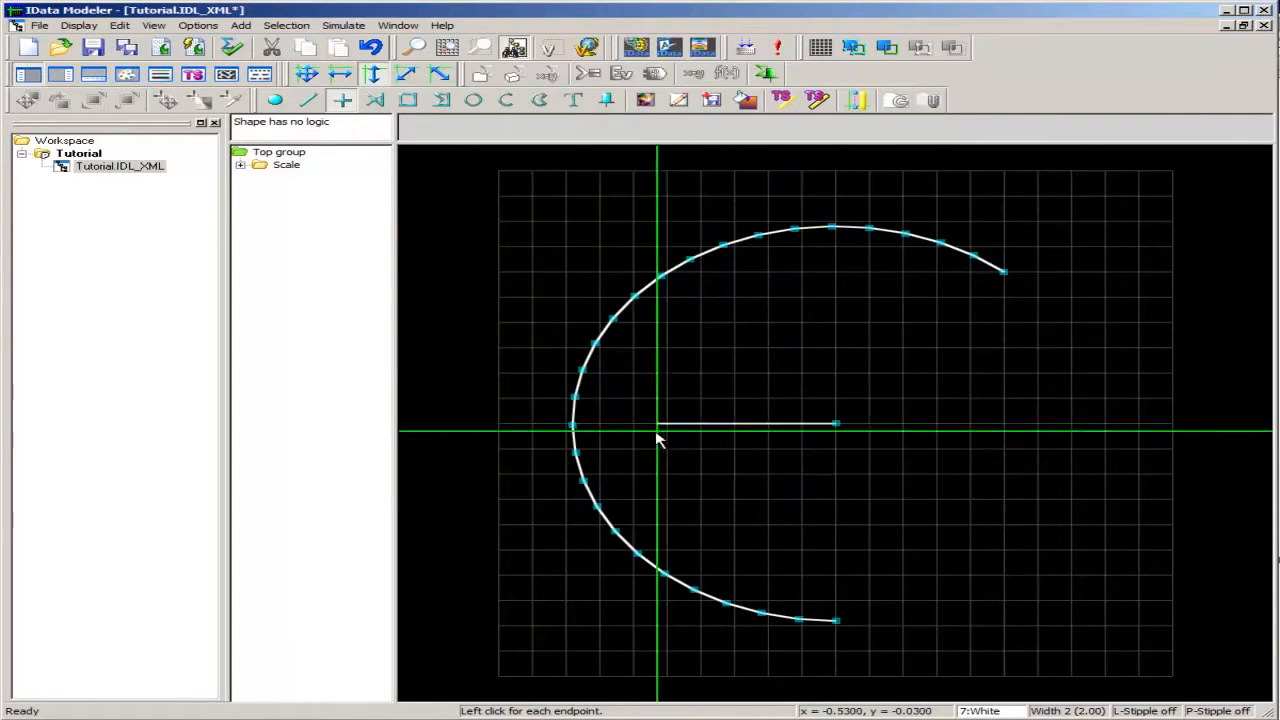
left_click(589, 436)
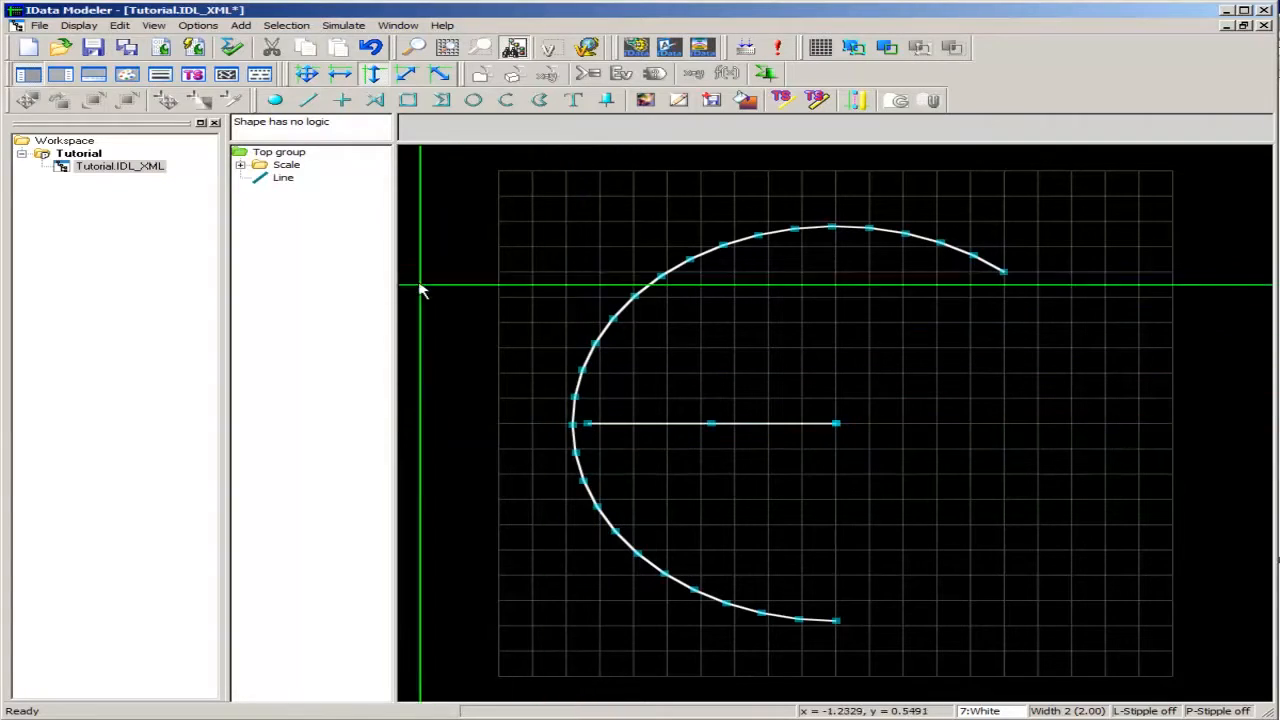
Put the line in its own group and name the group Pointer
left_click(284, 180)
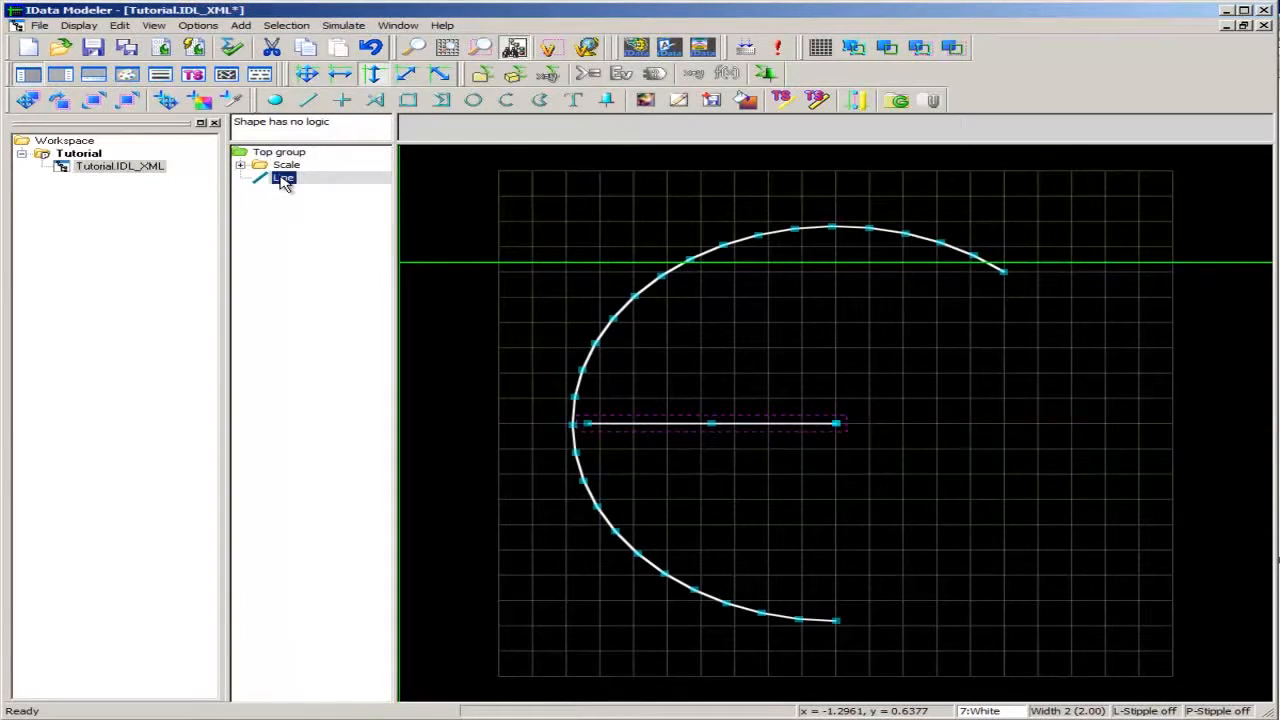
right_click(285, 183)
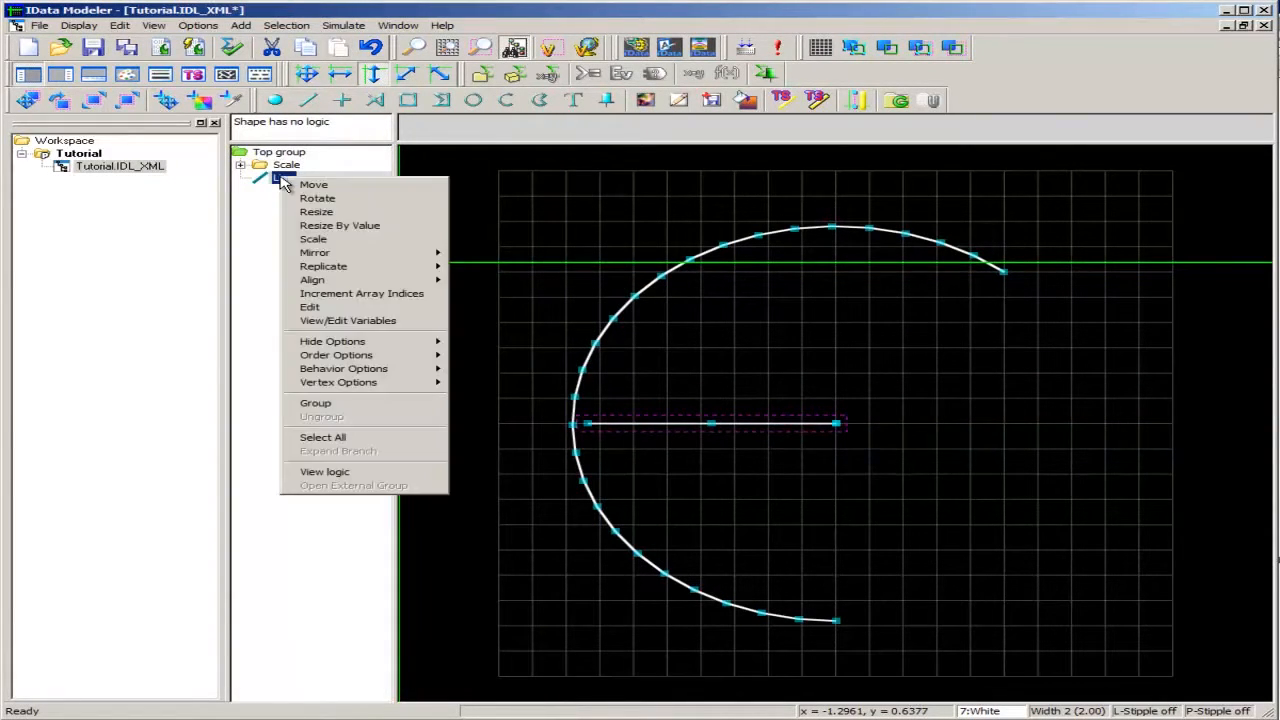
left_click(332, 404)
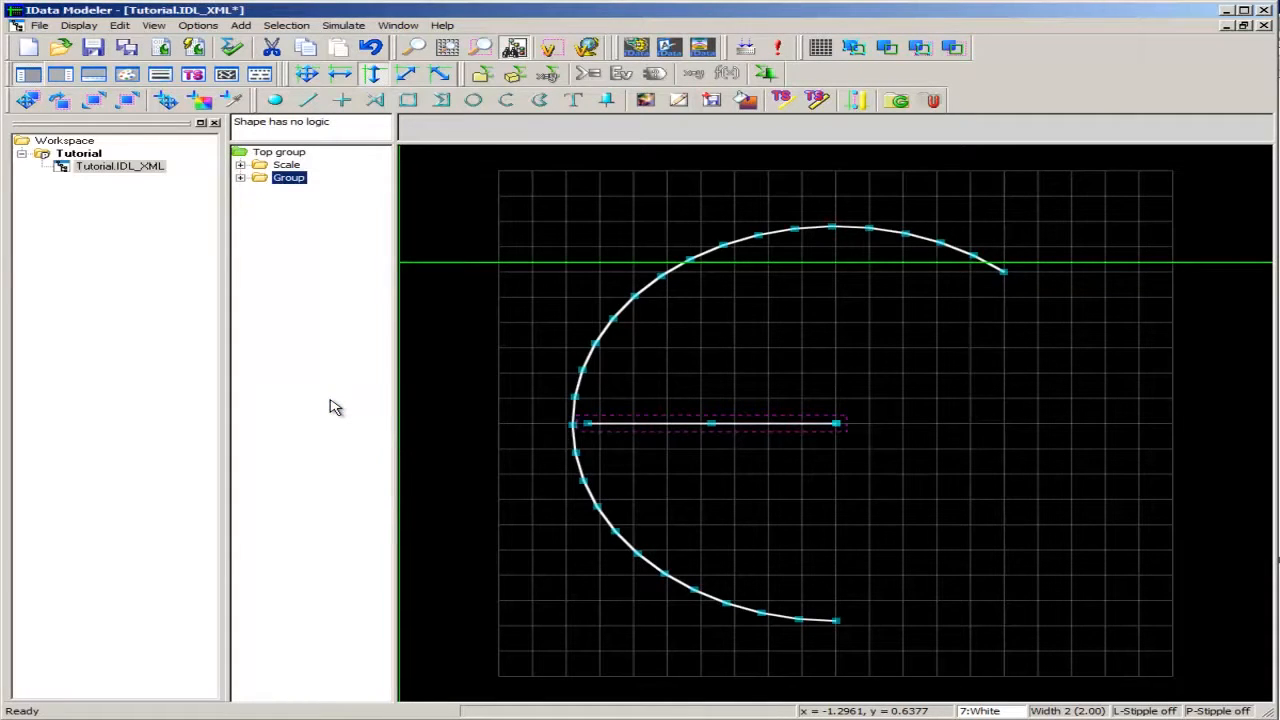
key("F2")
type("Pointer")
key("Return")
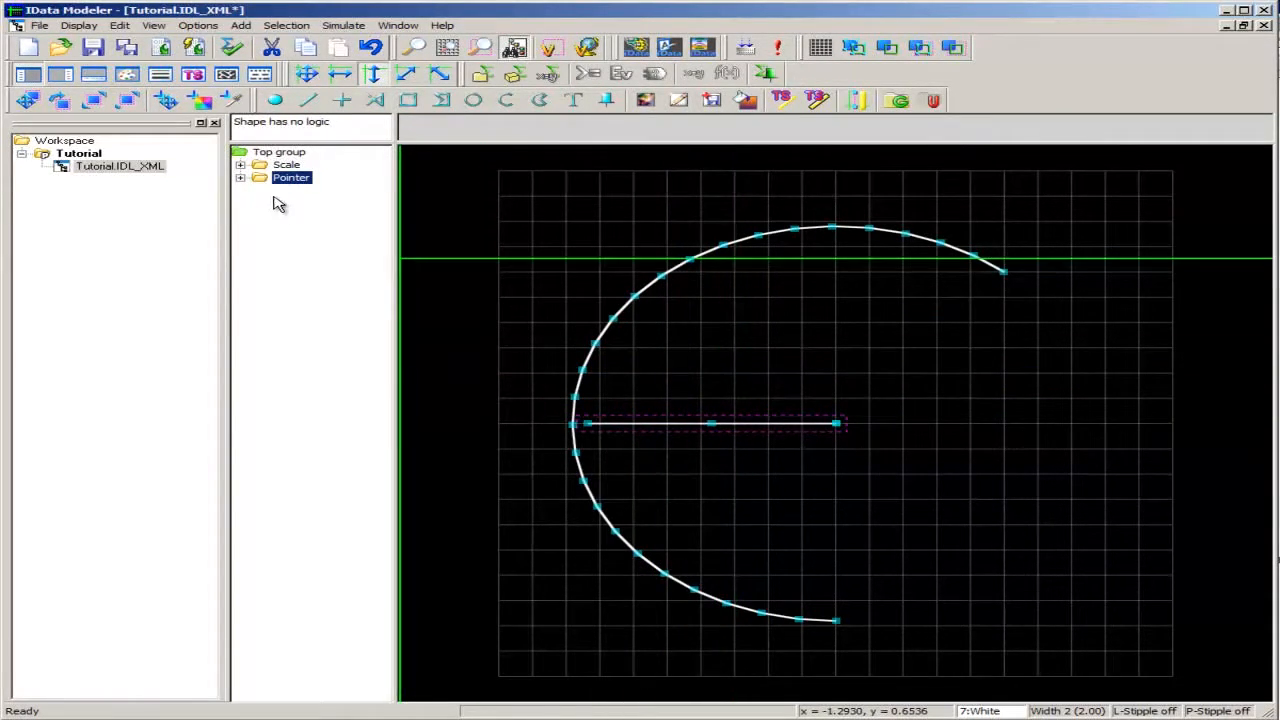
Add a Scaled rotation behavior to the Pointer group
left_click(240, 178)
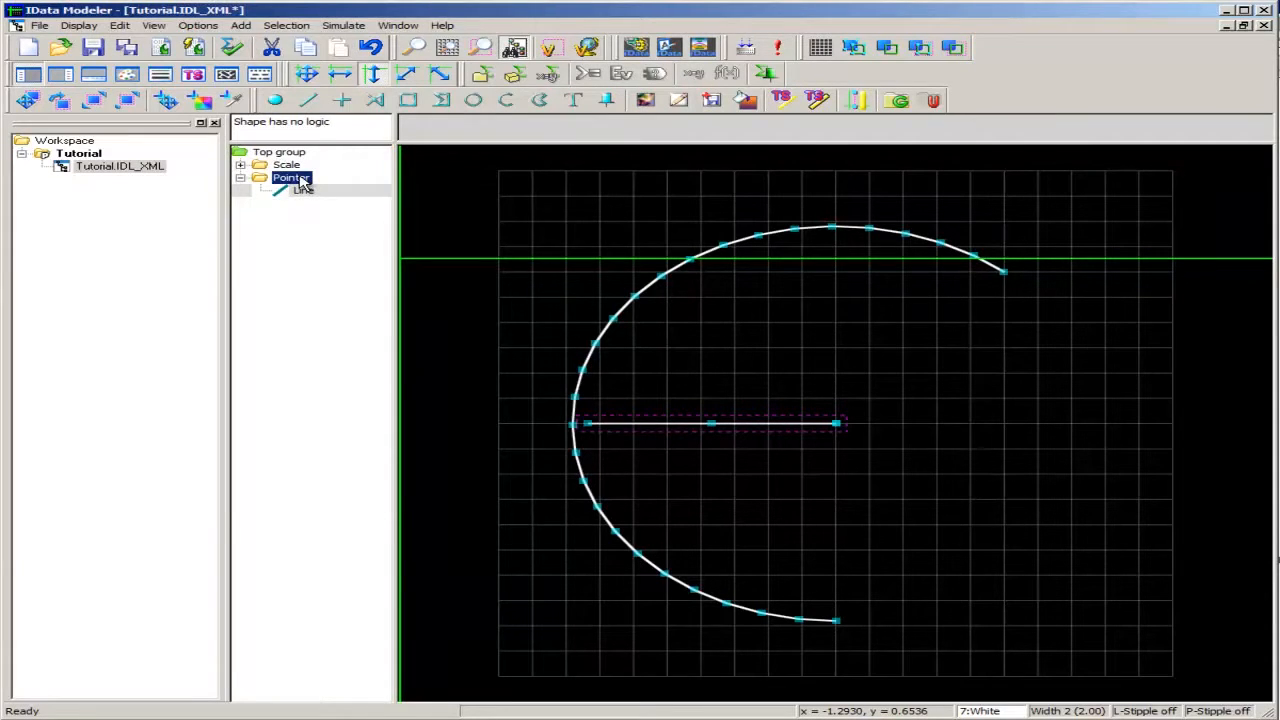
double_click(292, 178)
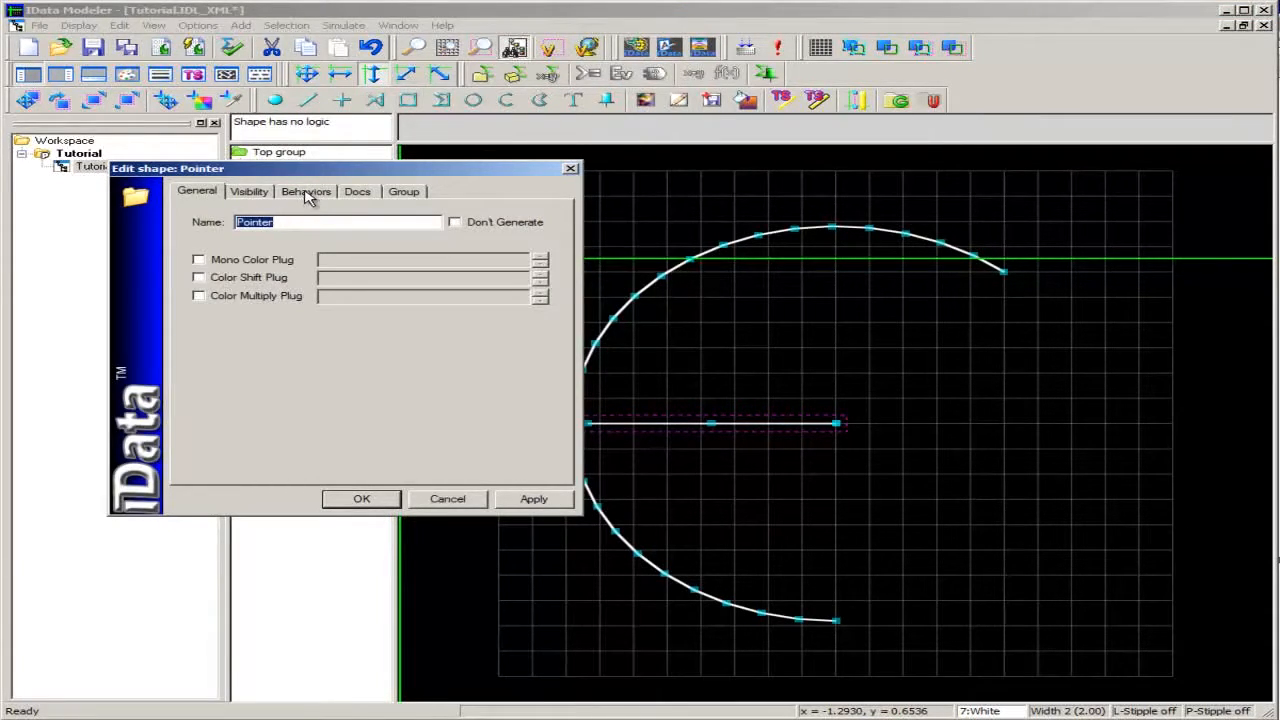
left_click(308, 196)
left_click(449, 224)
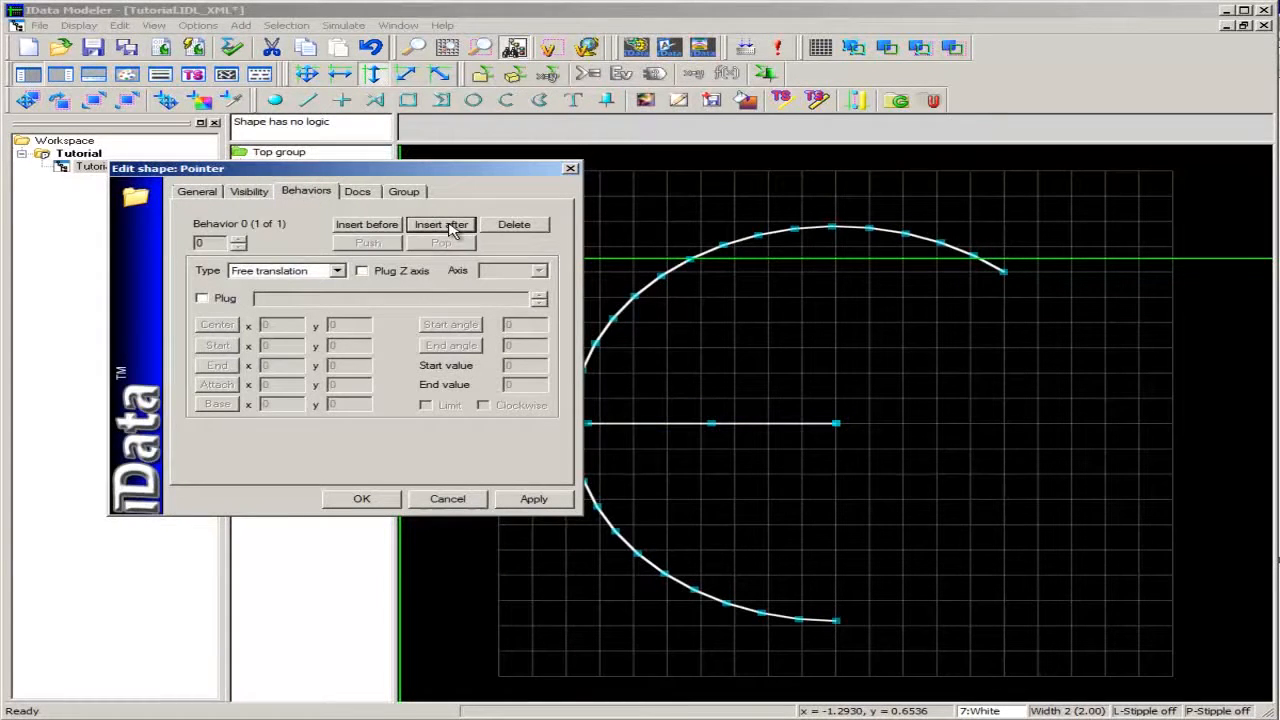
left_click(336, 271)
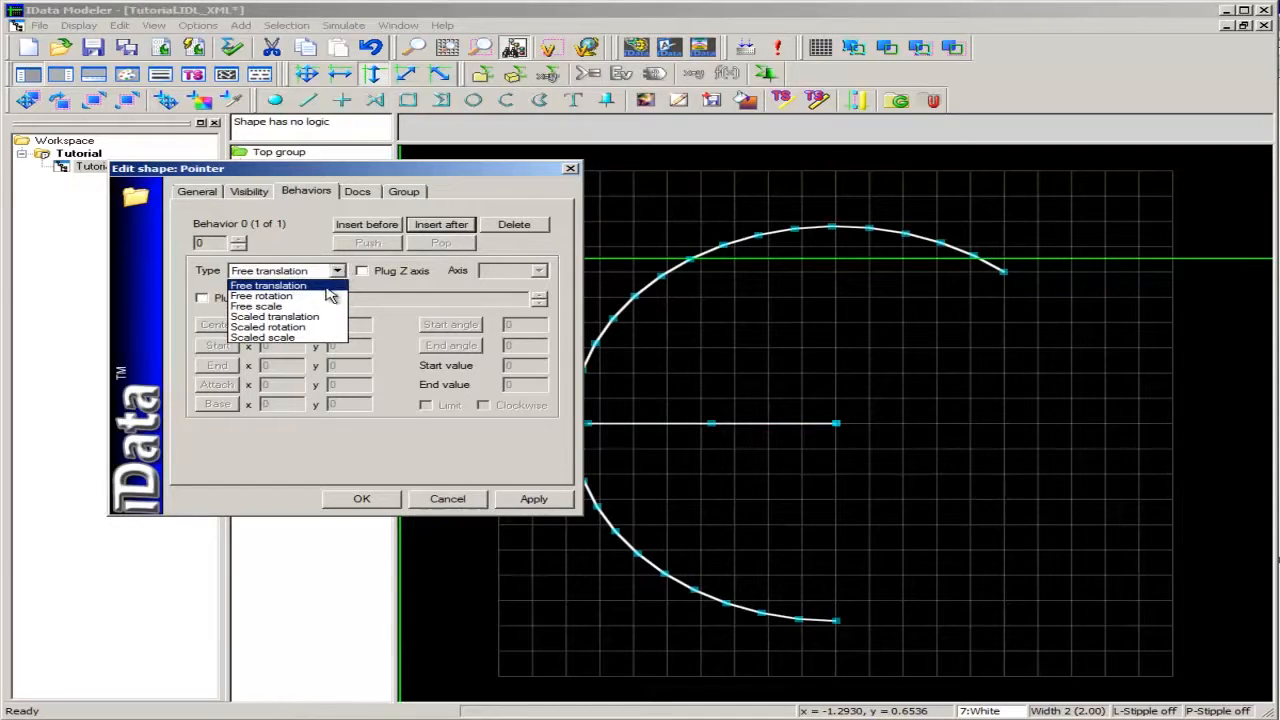
left_click(315, 327)
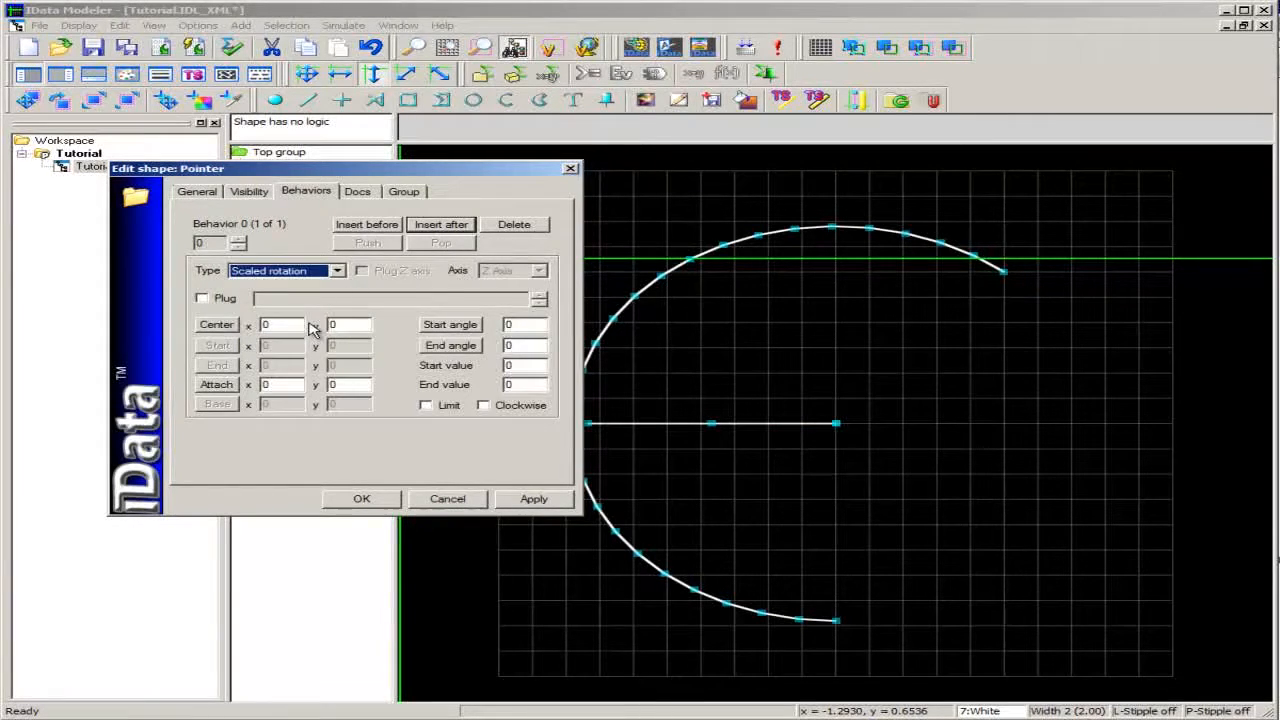
Enable the behavior's plug and create a float variable named Rotate with array length 1 for it
left_click(203, 300)
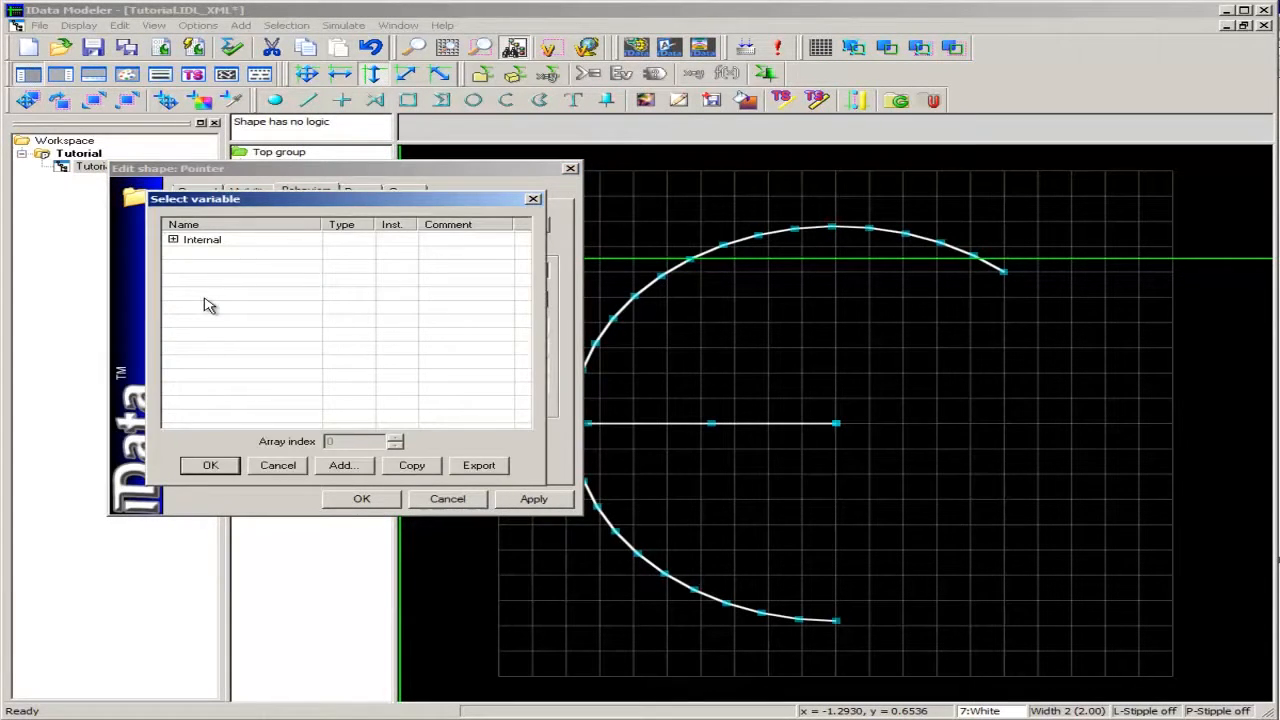
left_click(342, 467)
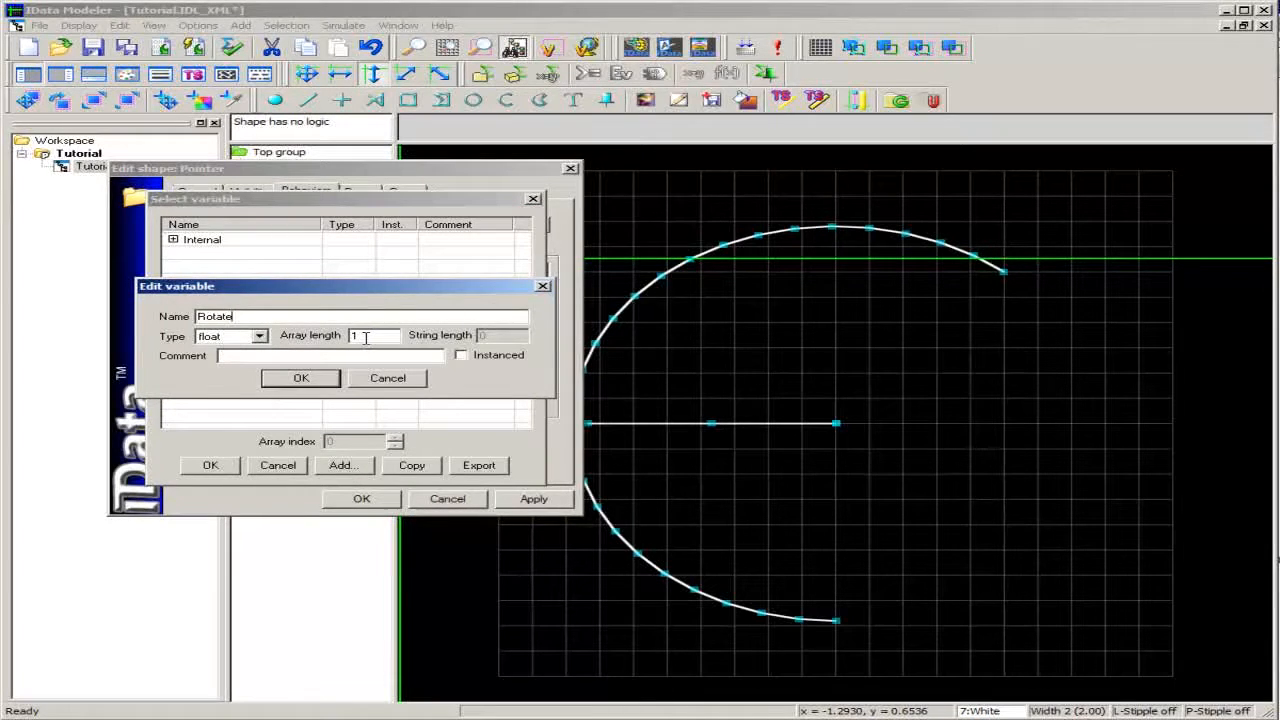
left_click(322, 377)
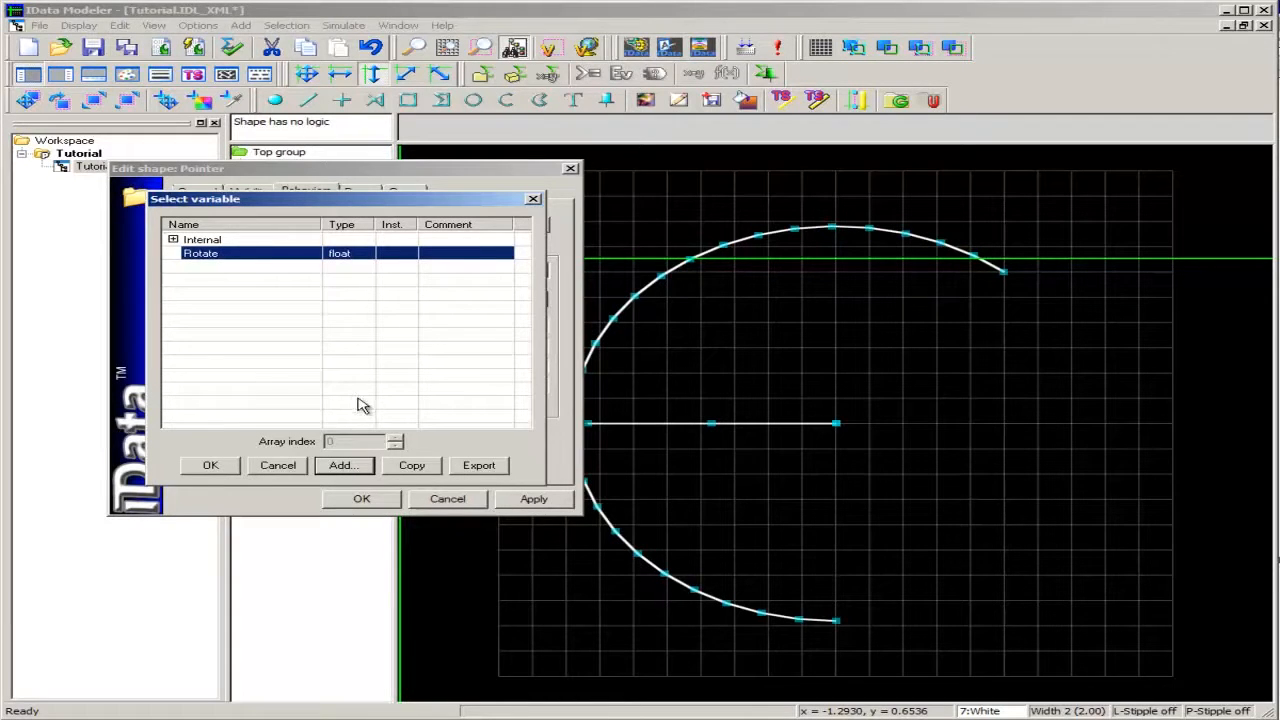
Copy the Rotate variable as binary information for TestDataGenerator and assign it to the behavior's plug
left_click(423, 470)
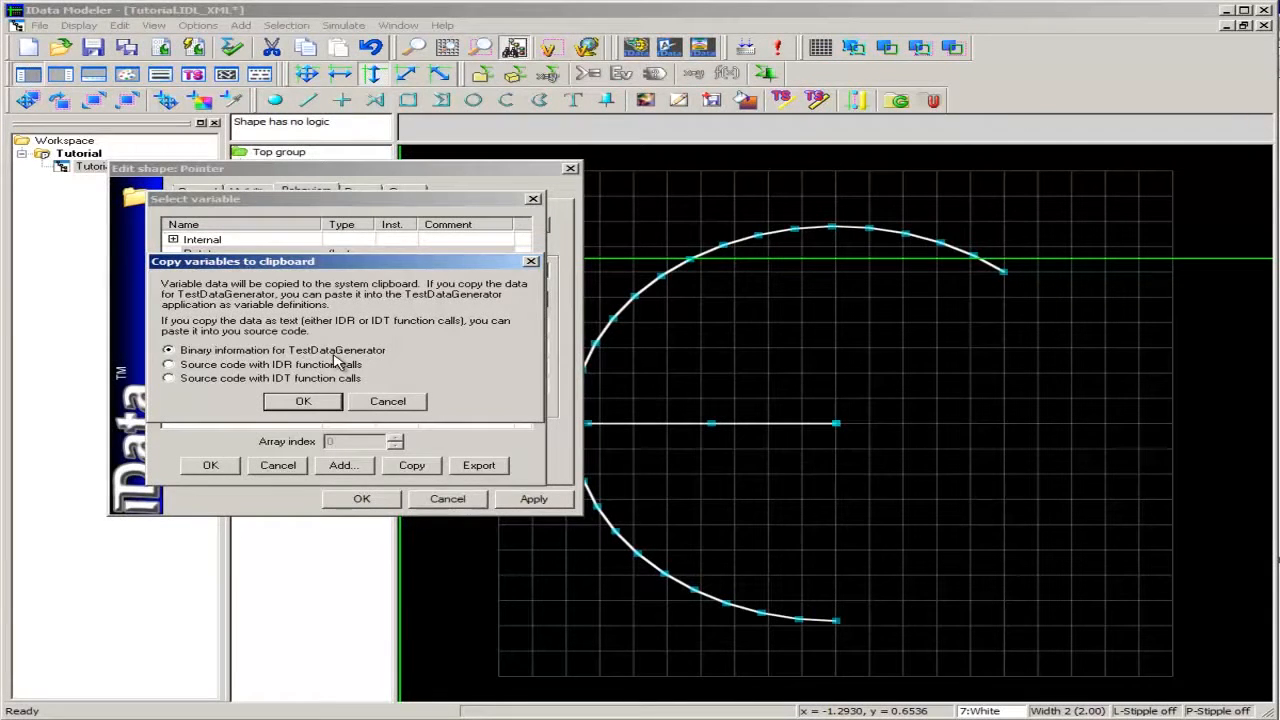
left_click(316, 404)
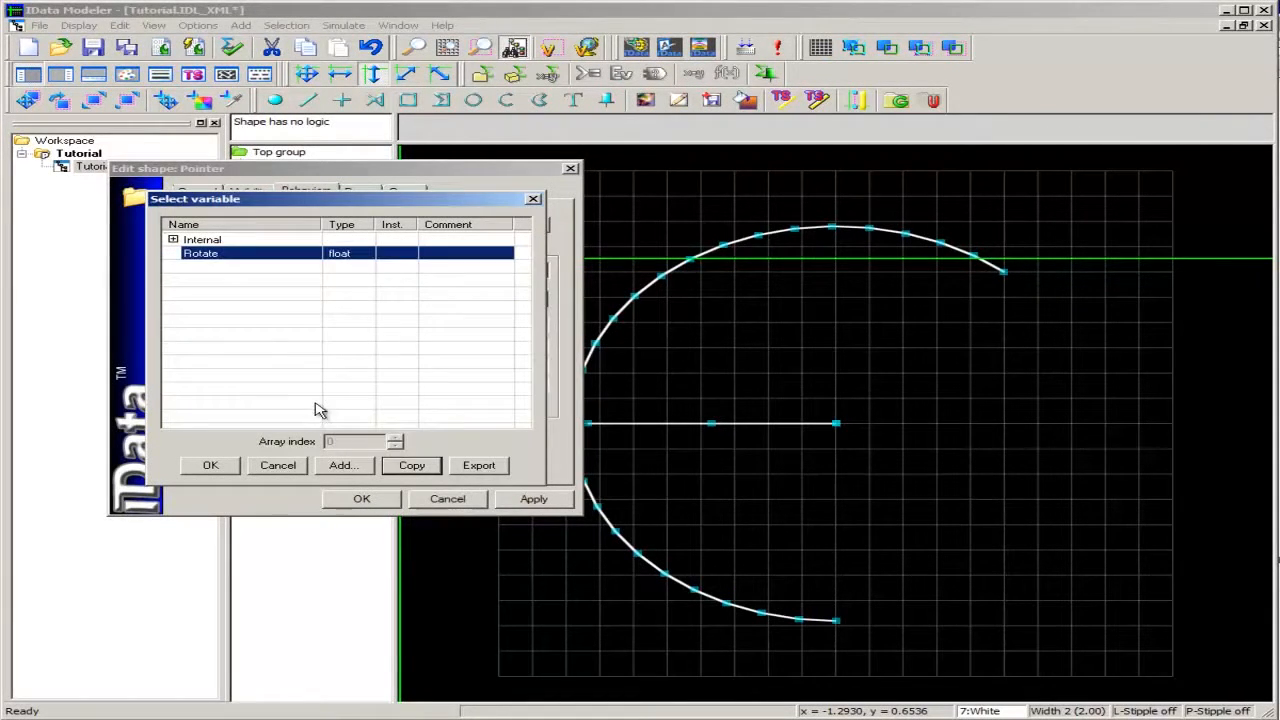
left_click(212, 465)
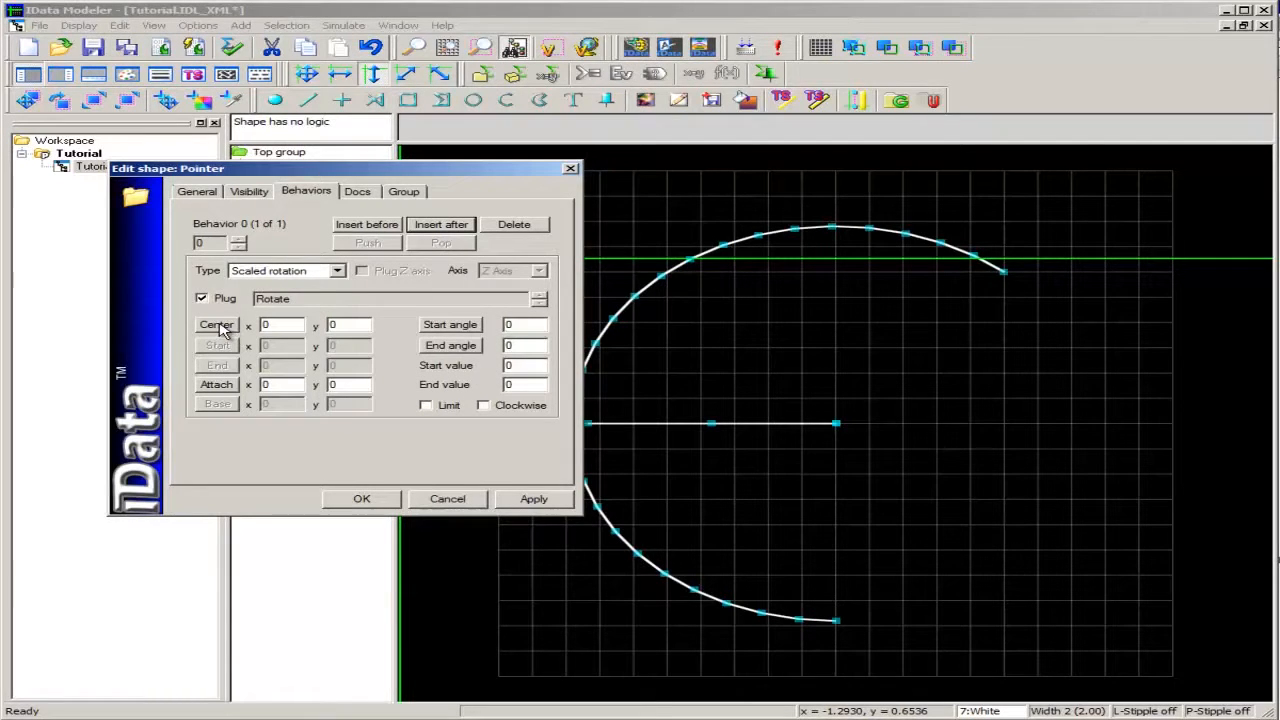
Pick the arc's centre as the rotation center and the line's outer end as the attach point
left_click(220, 326)
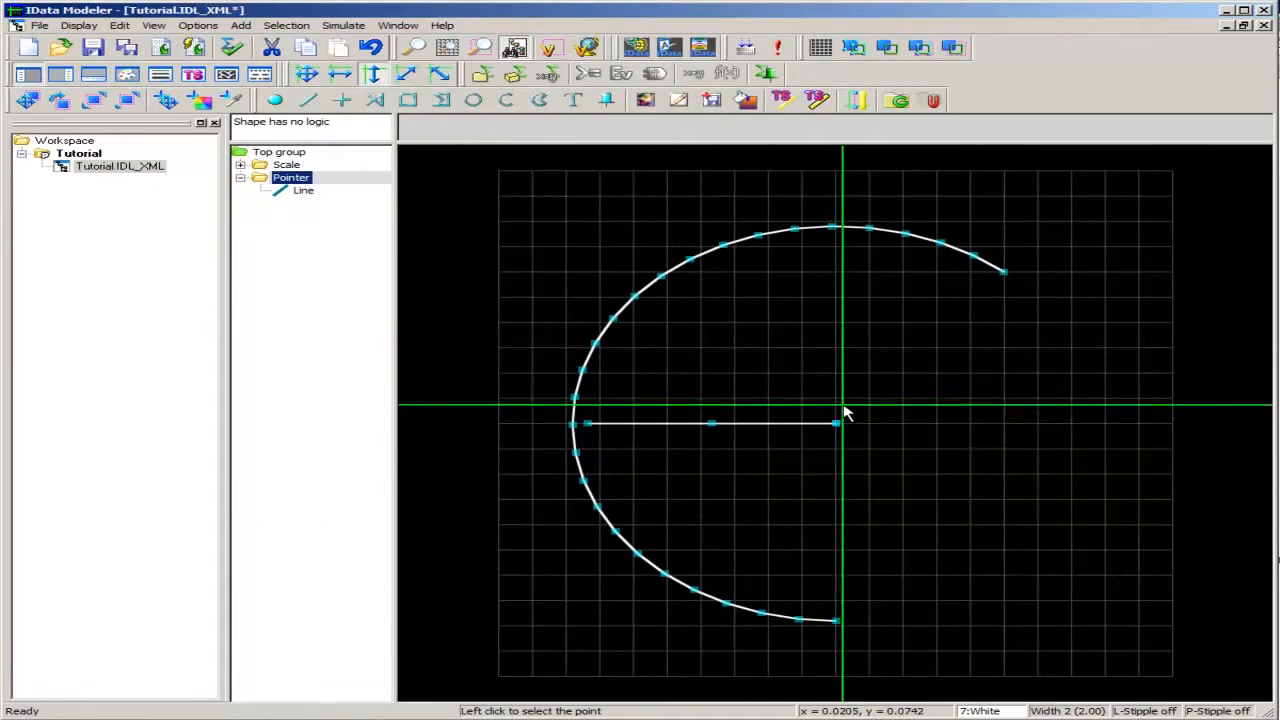
left_click(839, 425)
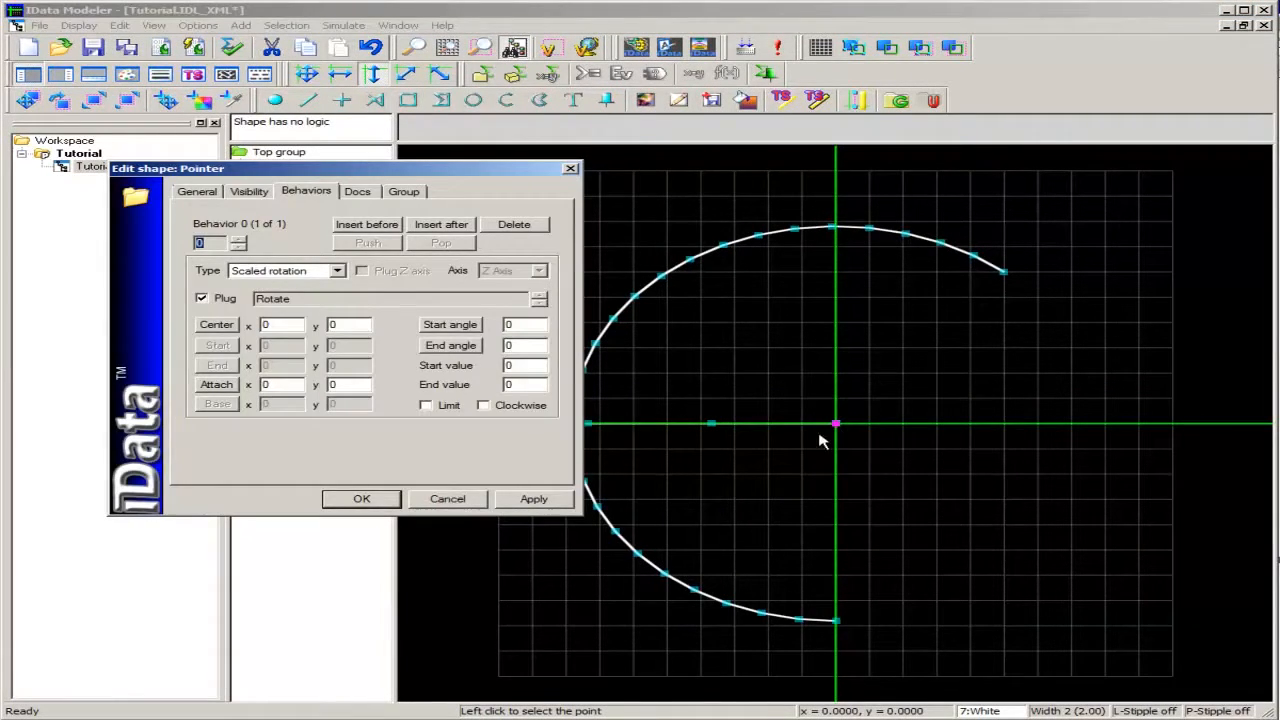
left_click(218, 386)
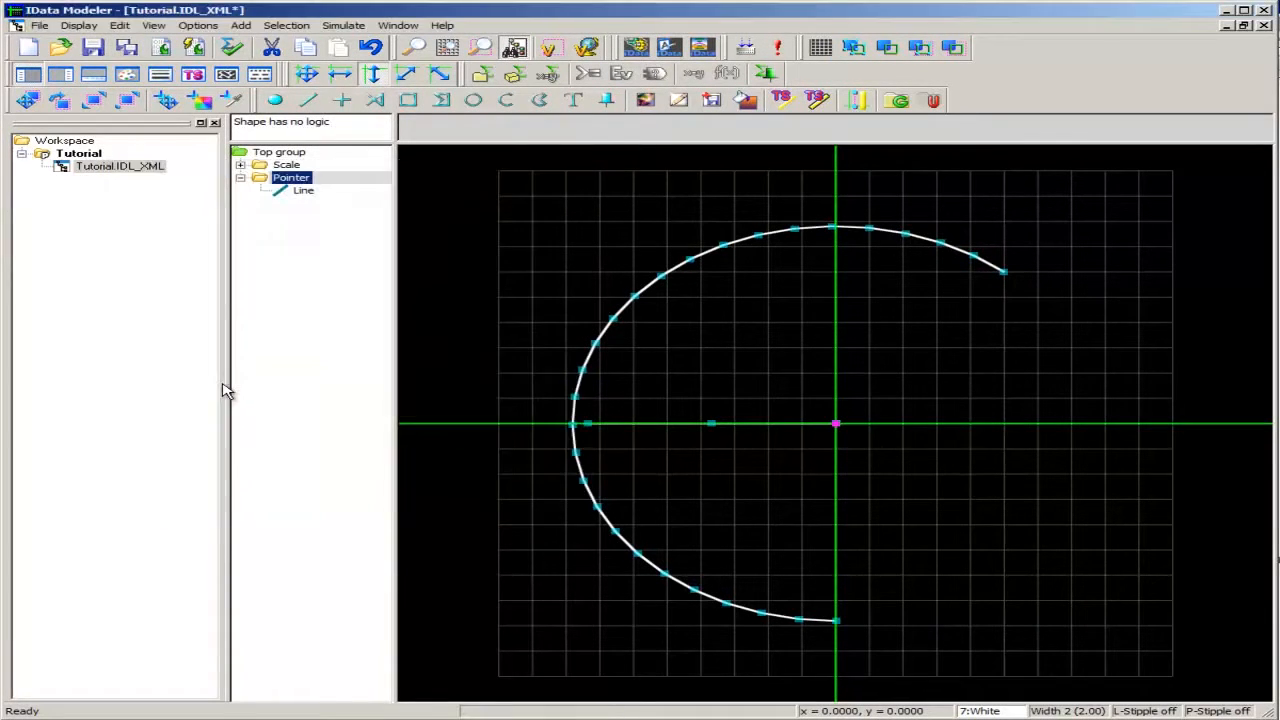
left_click(590, 428)
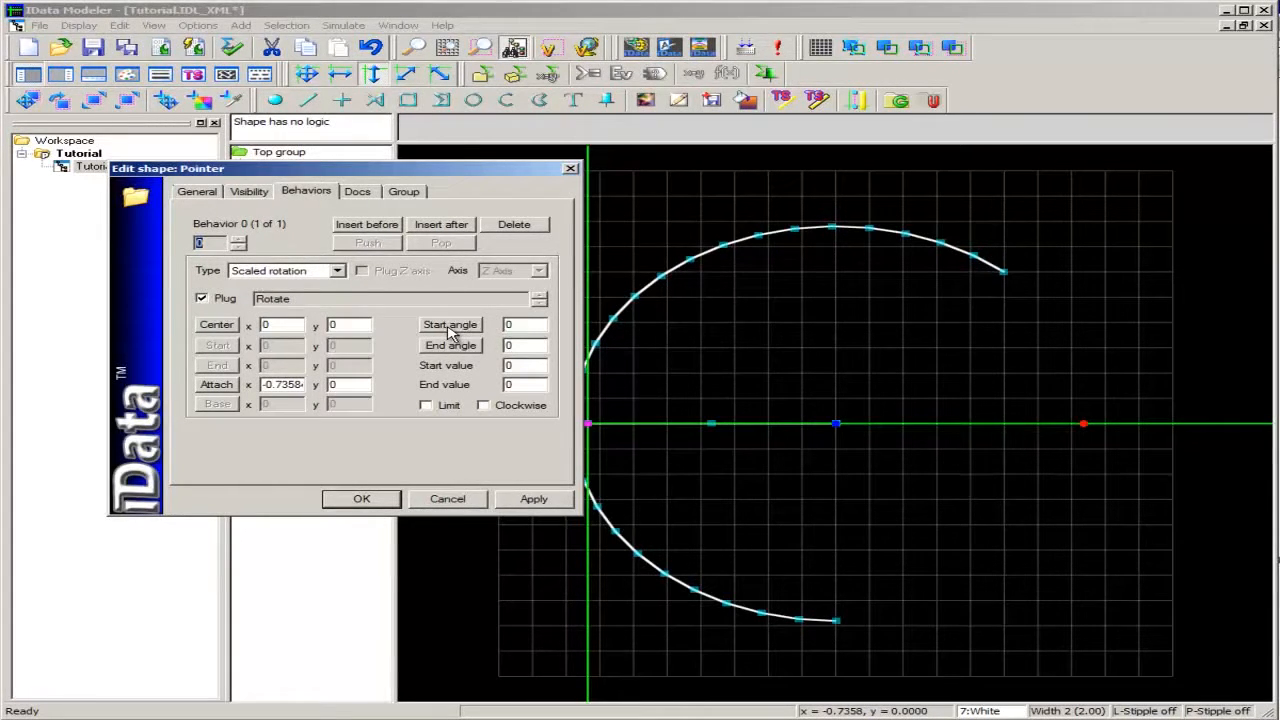
Pick the arc's lower end for the start angle and its upper-right end for the end angle
key("Return")
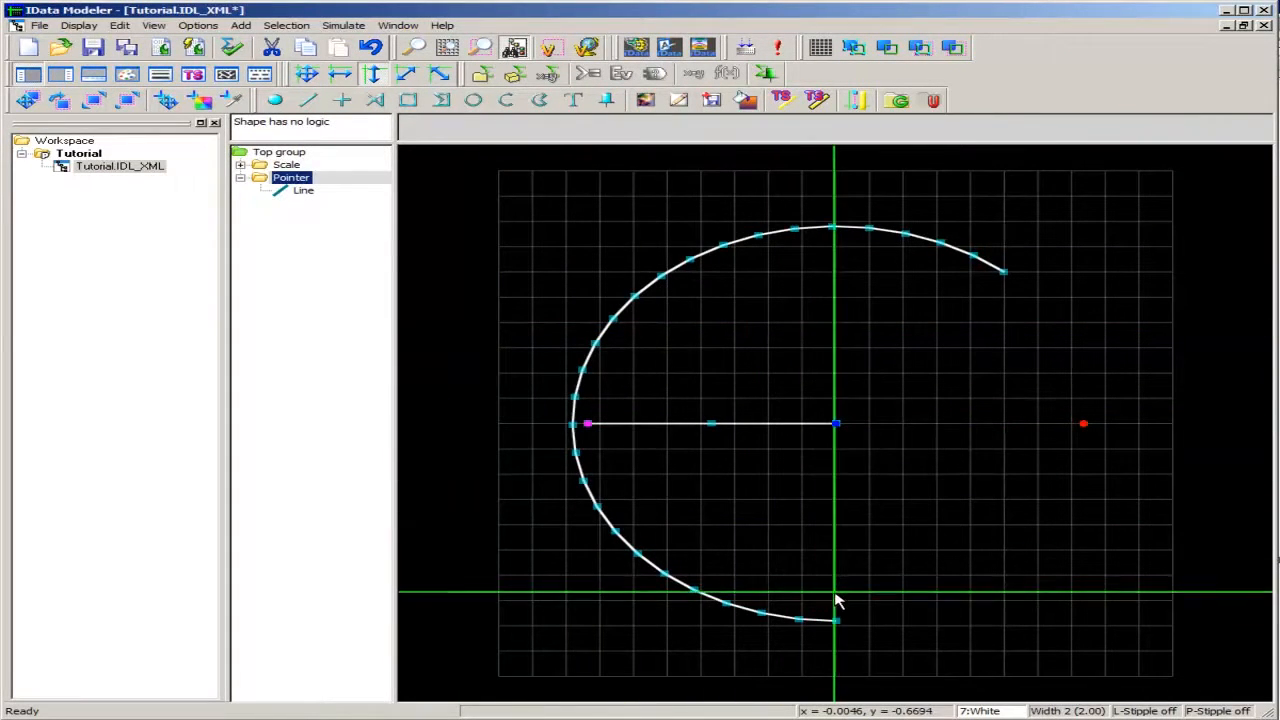
double_click(840, 627)
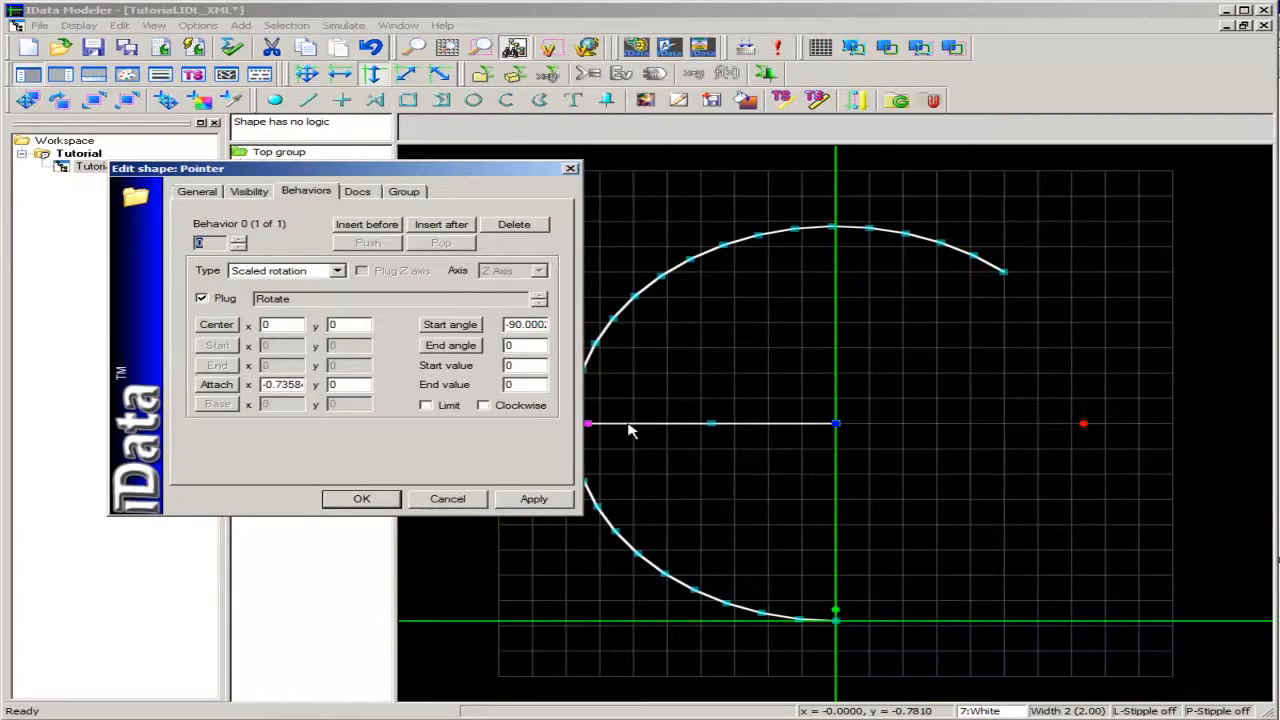
key("Return")
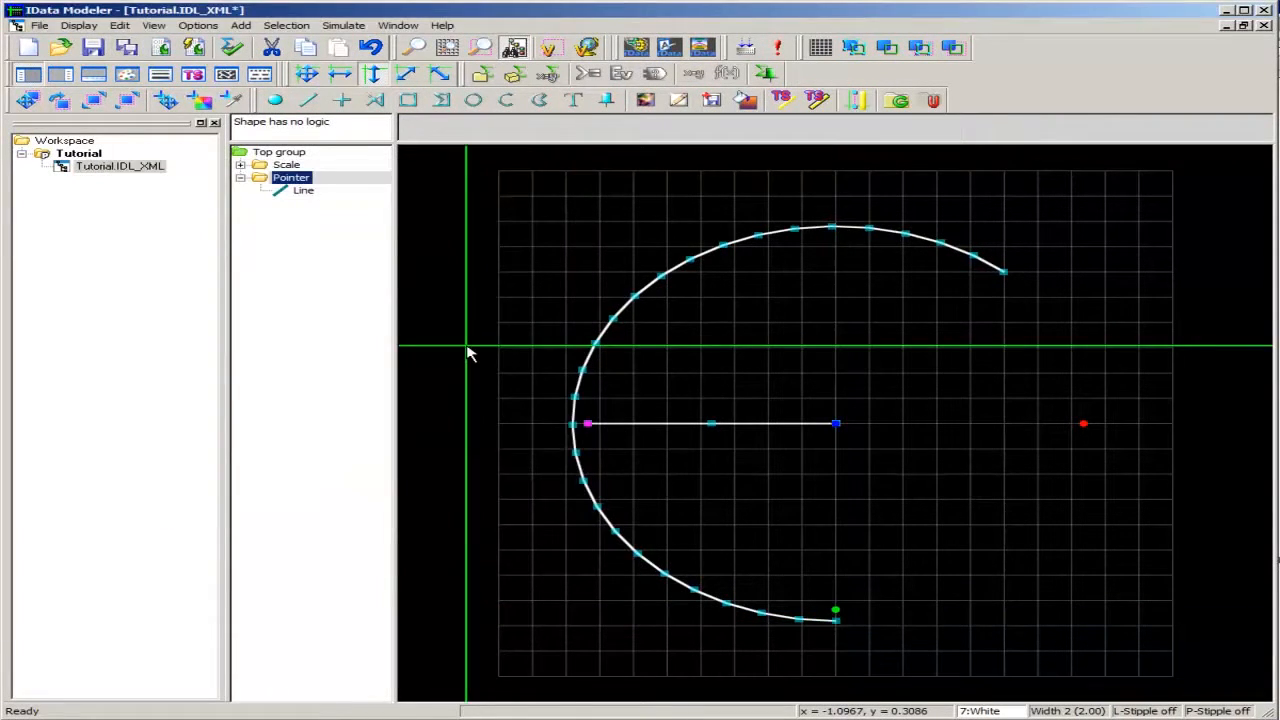
left_click(1002, 277)
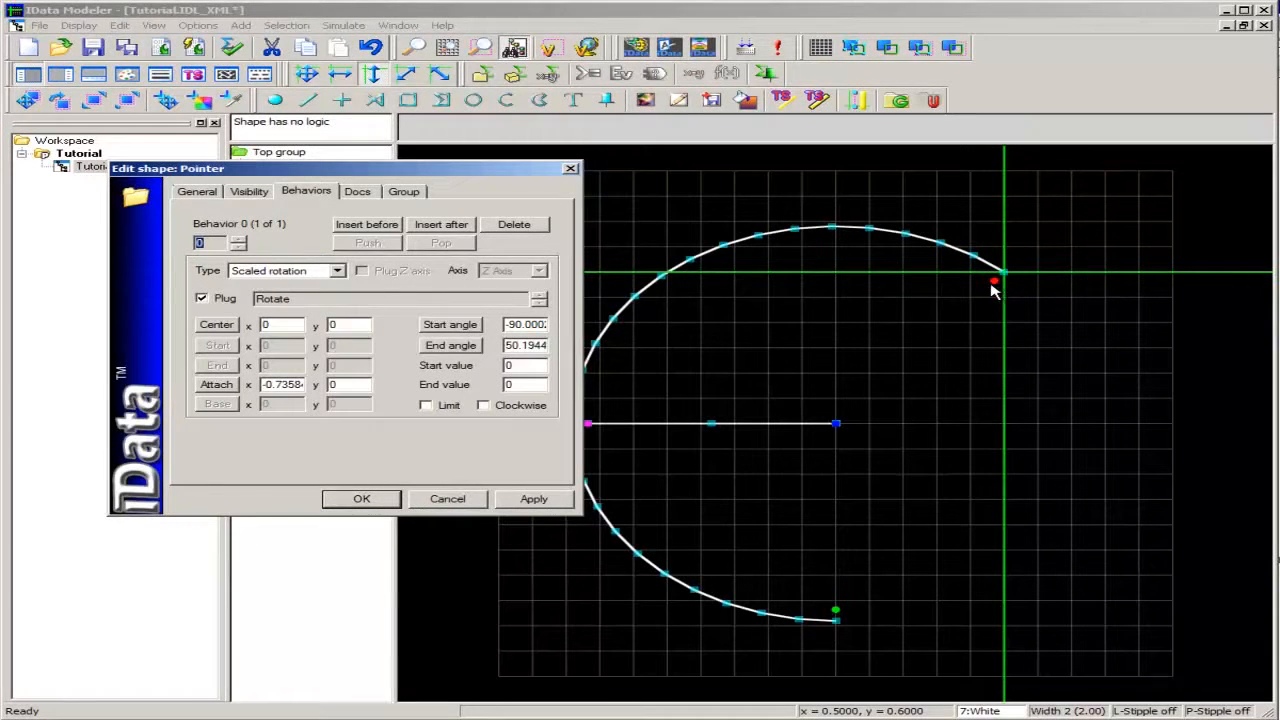
Set the scaled rotation's end value to 110 and enable both Limit and Clockwise
left_click_drag(514, 171, 488, 173)
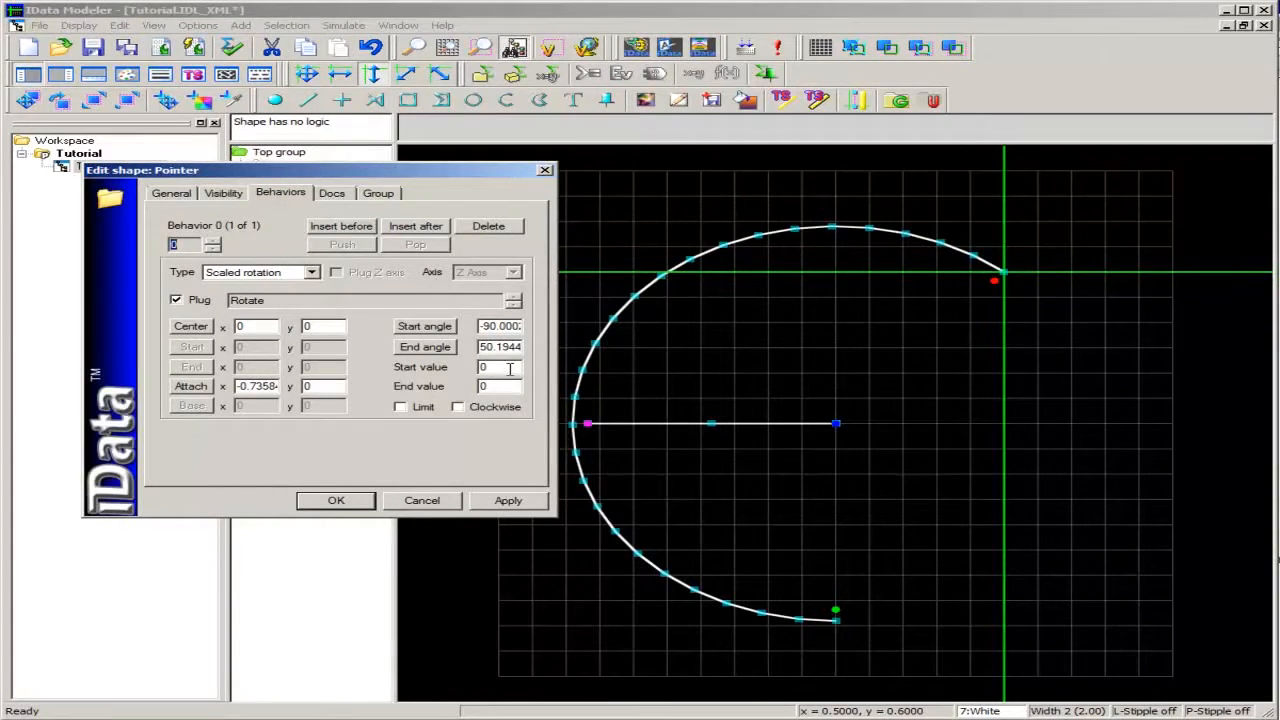
double_click(483, 386)
left_click(400, 410)
left_click(336, 501)
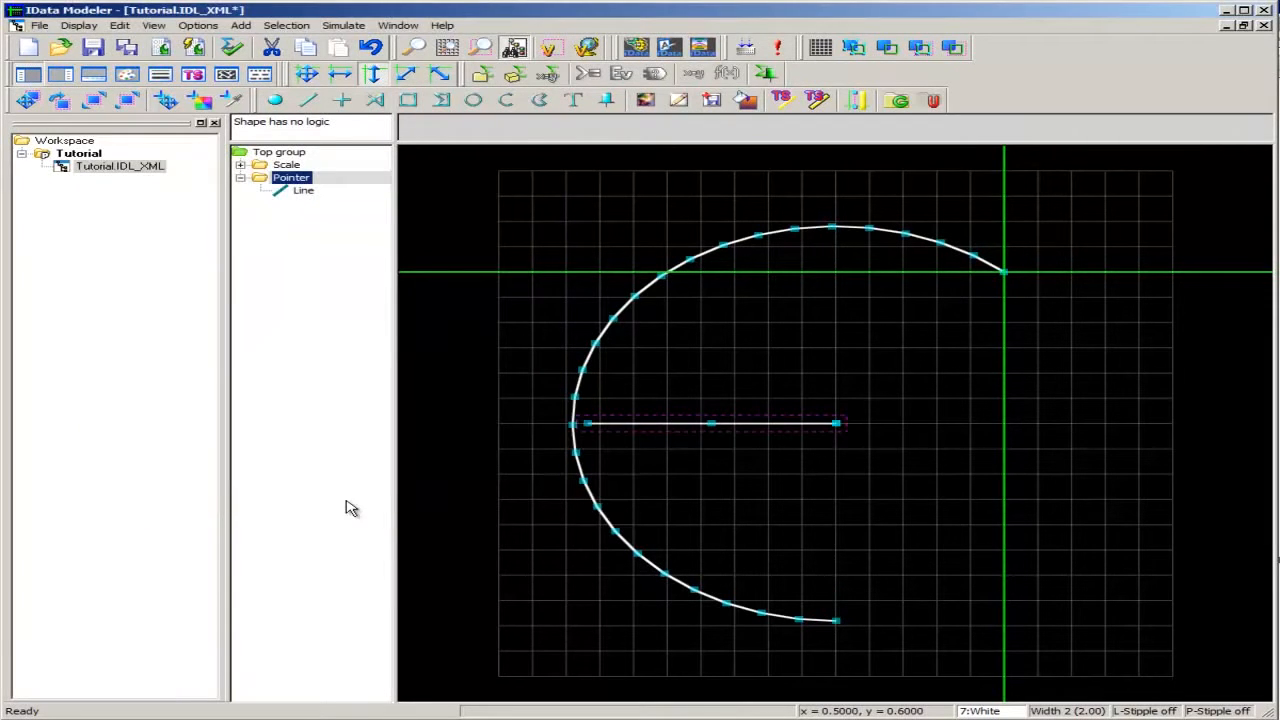
Run the gauge, then paste the copied Rotate variable into the Test Data Generator and activate it
left_click(779, 48)
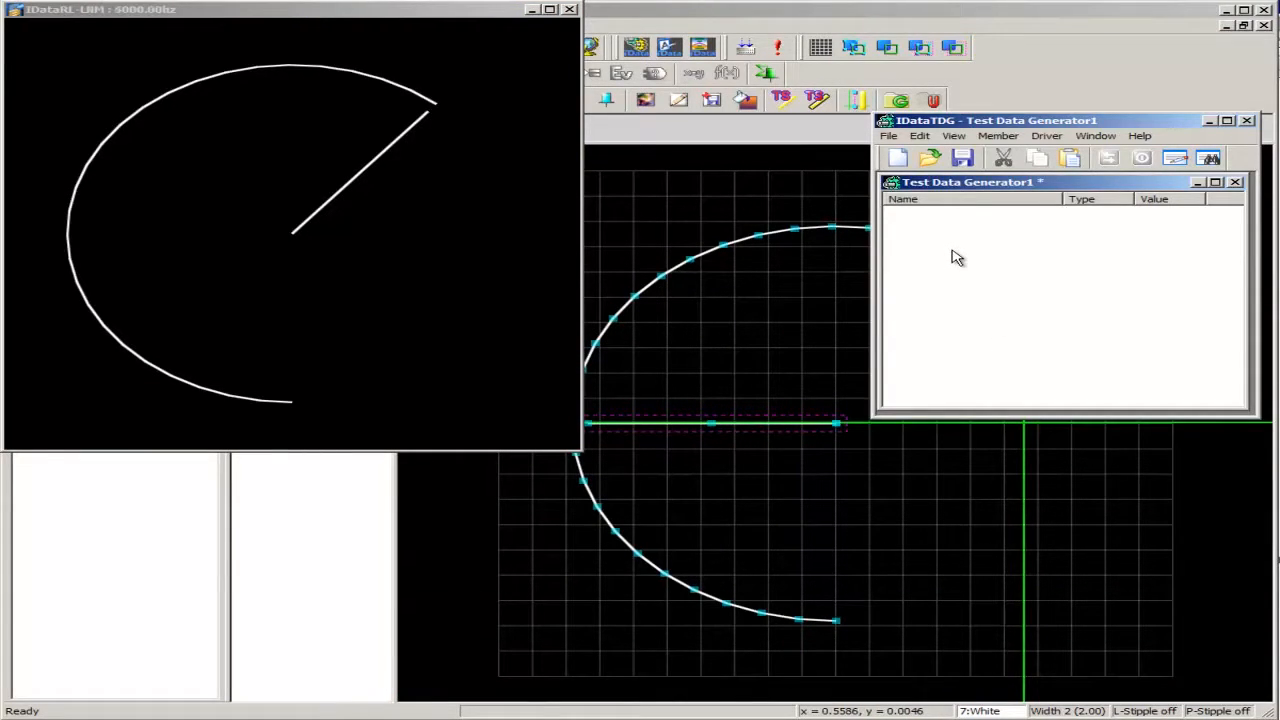
right_click(953, 255)
left_click(998, 341)
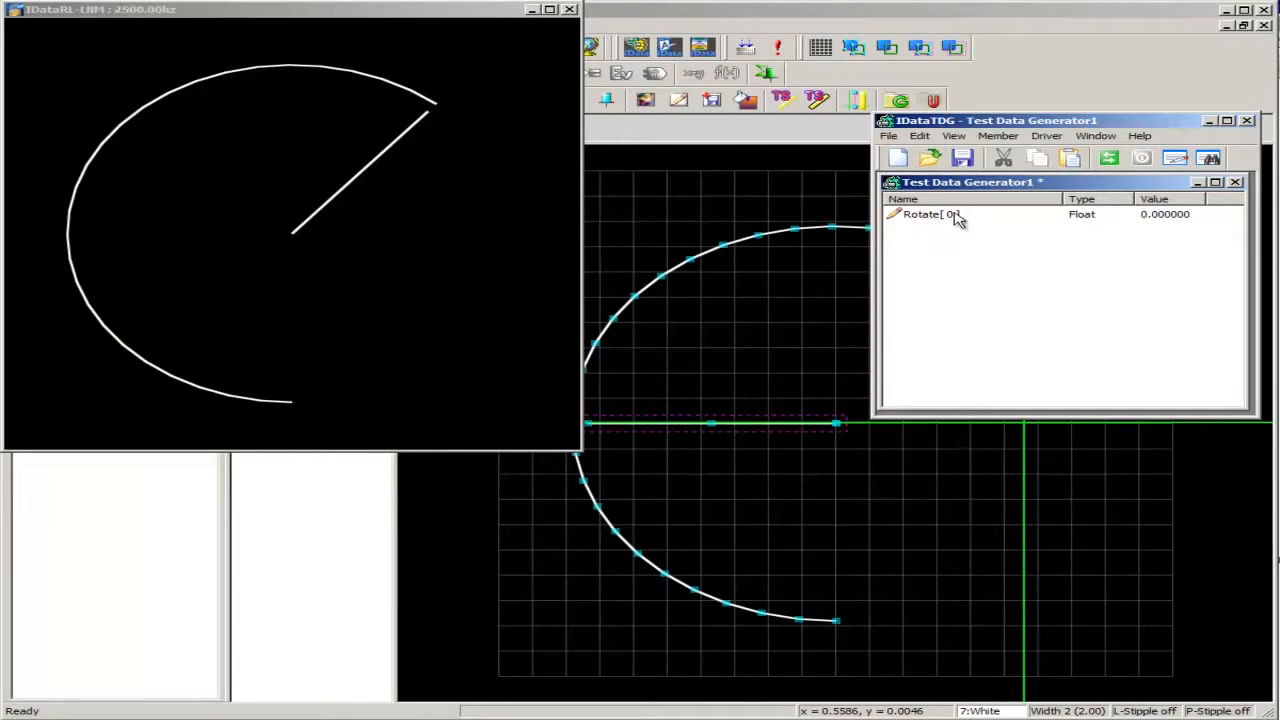
left_click(1110, 158)
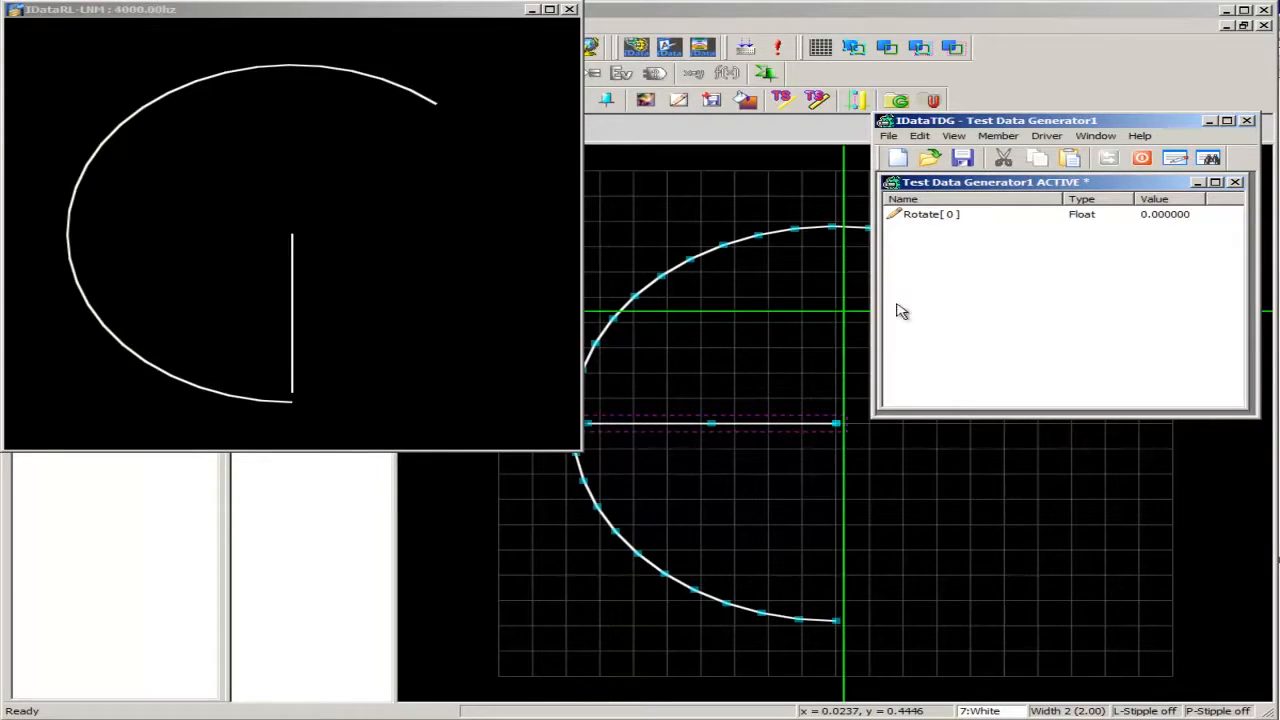
Make the Rotate member slew as Bounce with low value 0, high value 110, initial value 0 and increment 0.5
double_click(1162, 215)
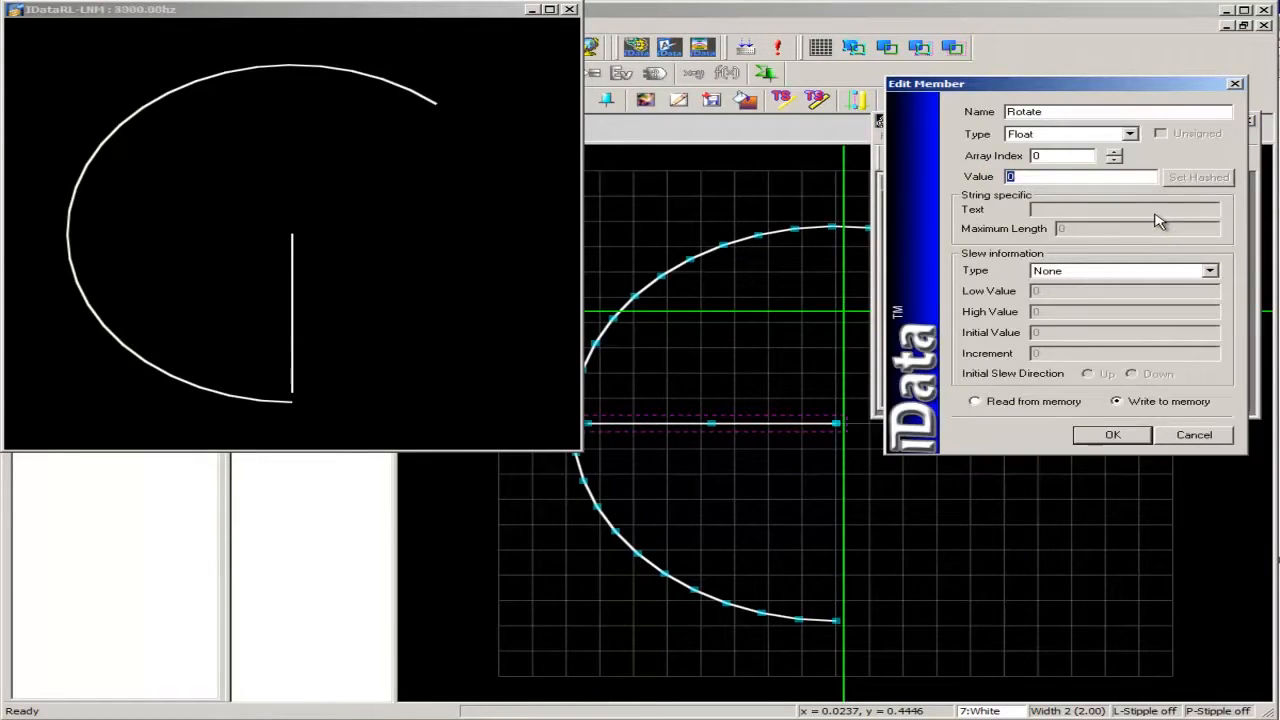
left_click_drag(1162, 86, 1147, 200)
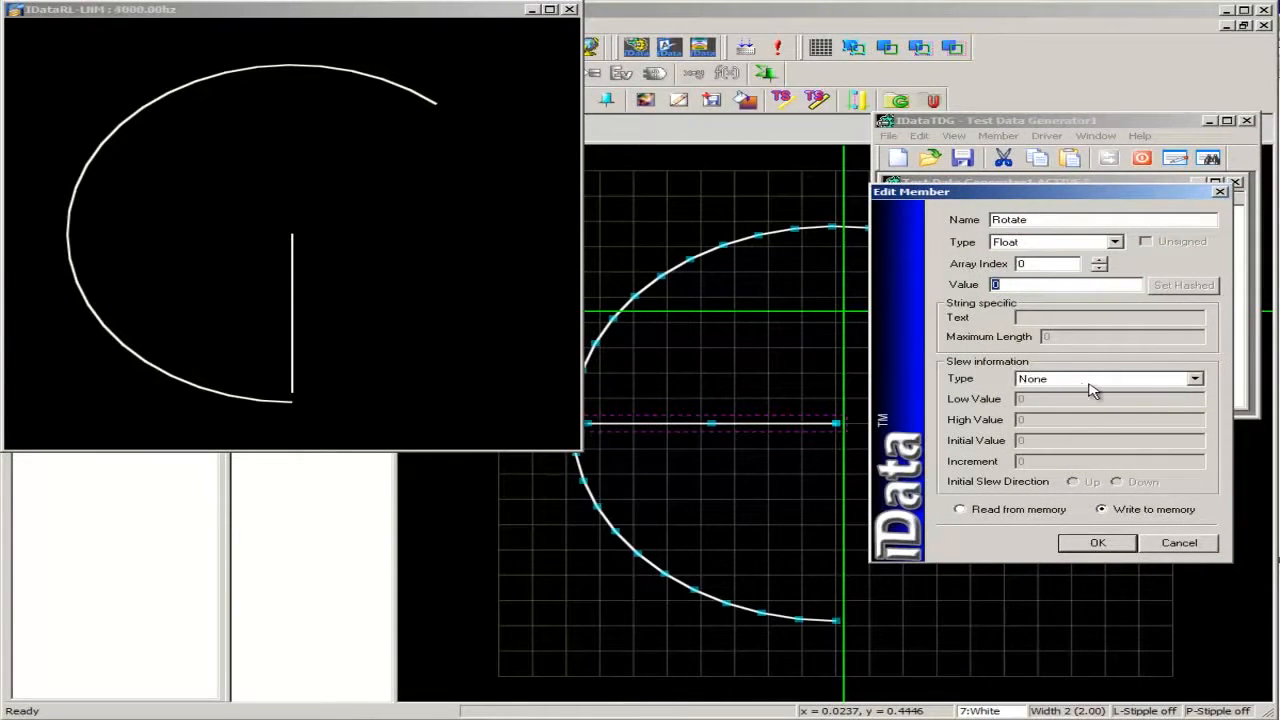
left_click(1196, 380)
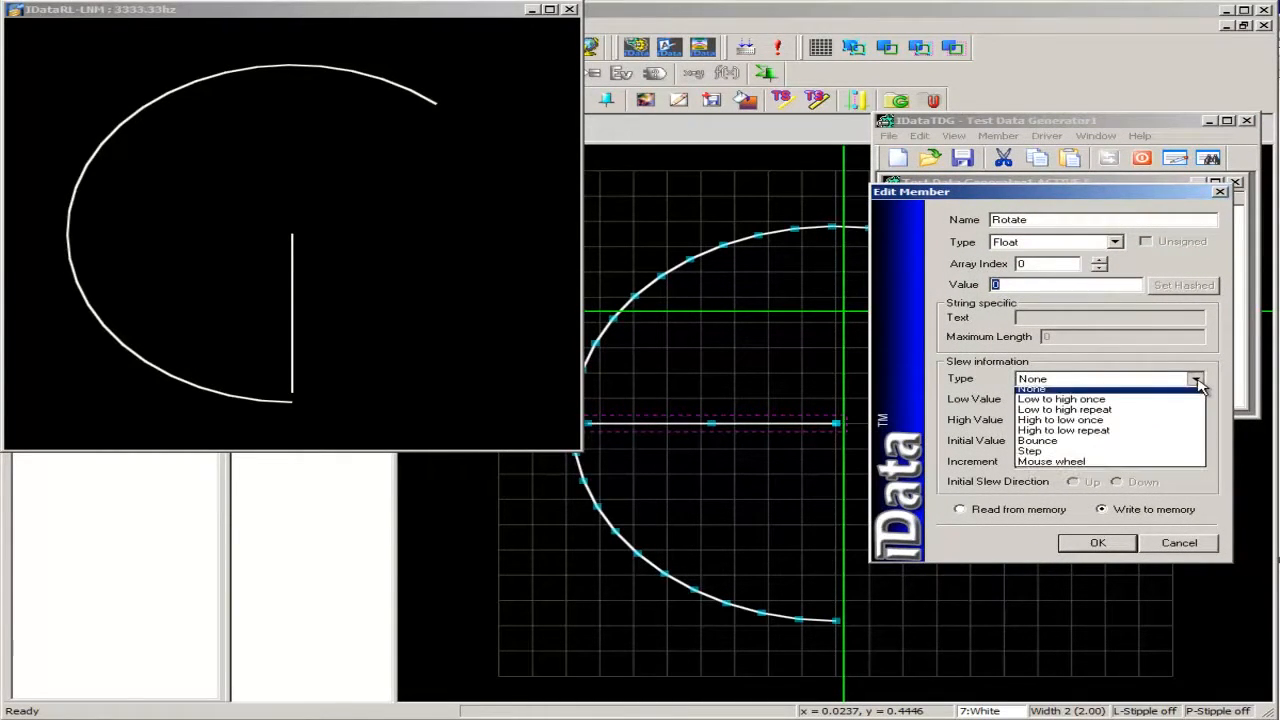
left_click(1083, 451)
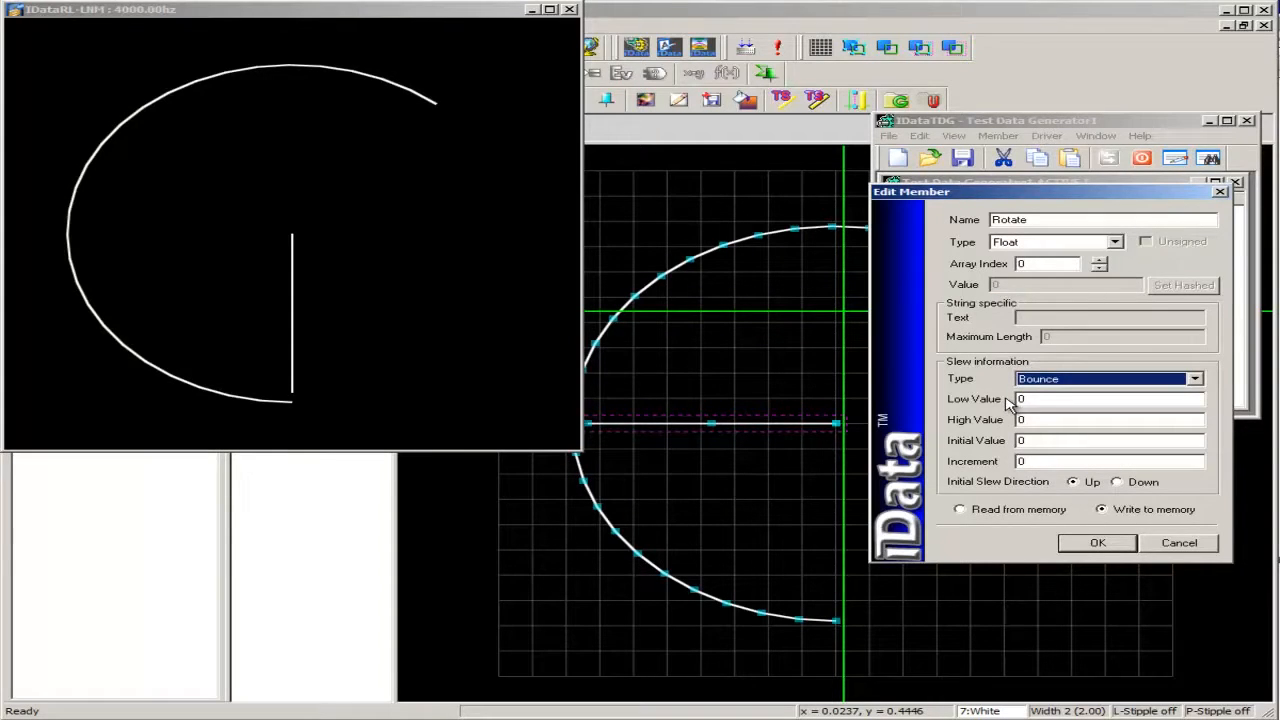
left_click(1040, 398)
left_click(1020, 420)
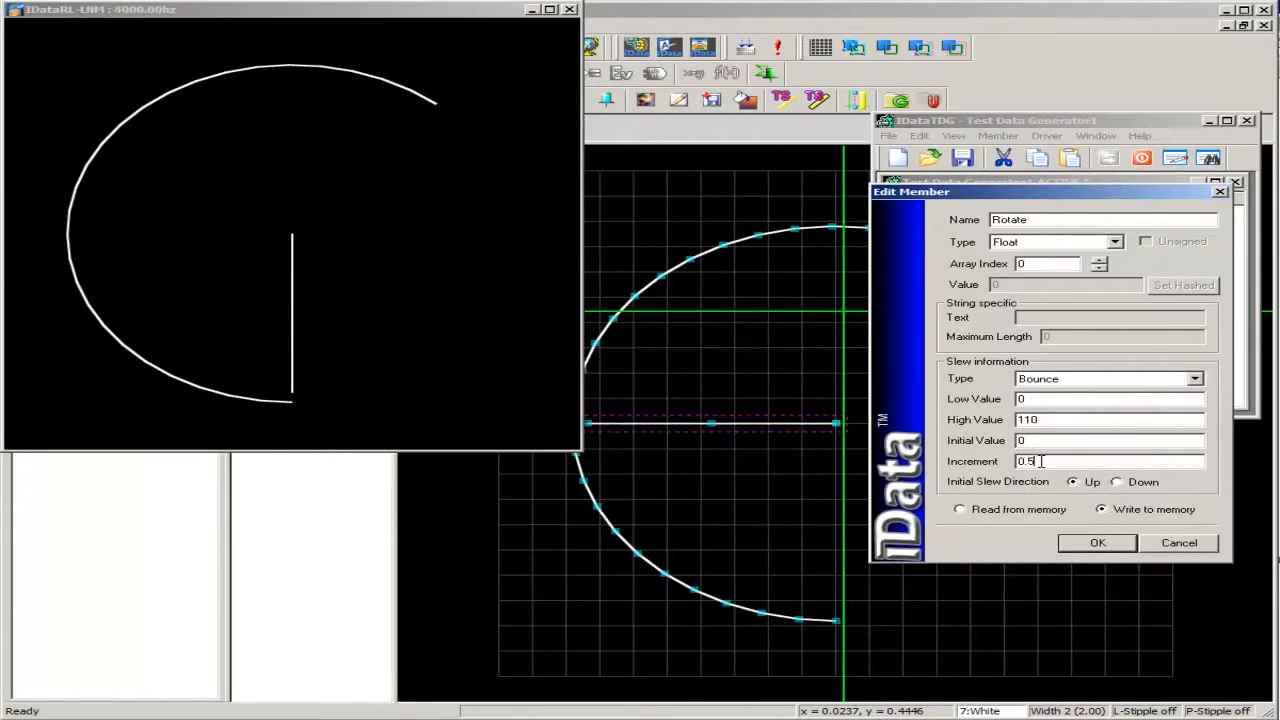
type("0.5")
left_click(1097, 543)
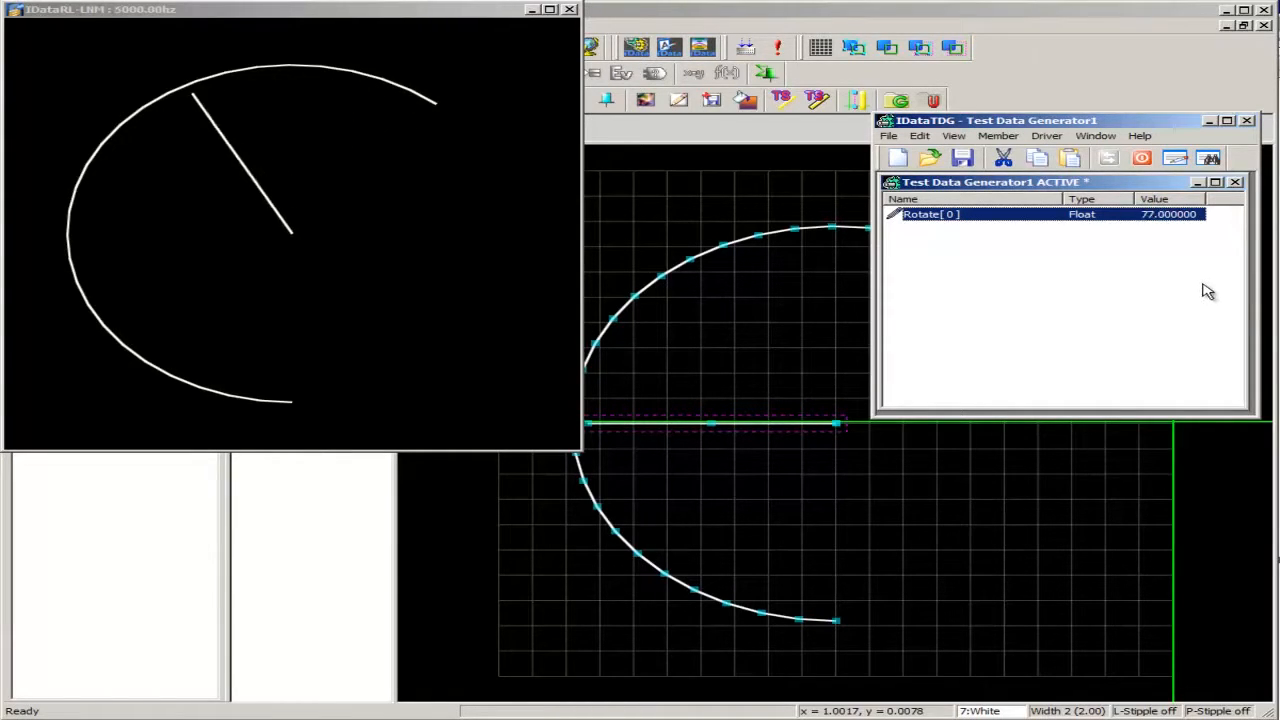
Raise the high value of the Rotate member's bounce slew to 120
double_click(1167, 216)
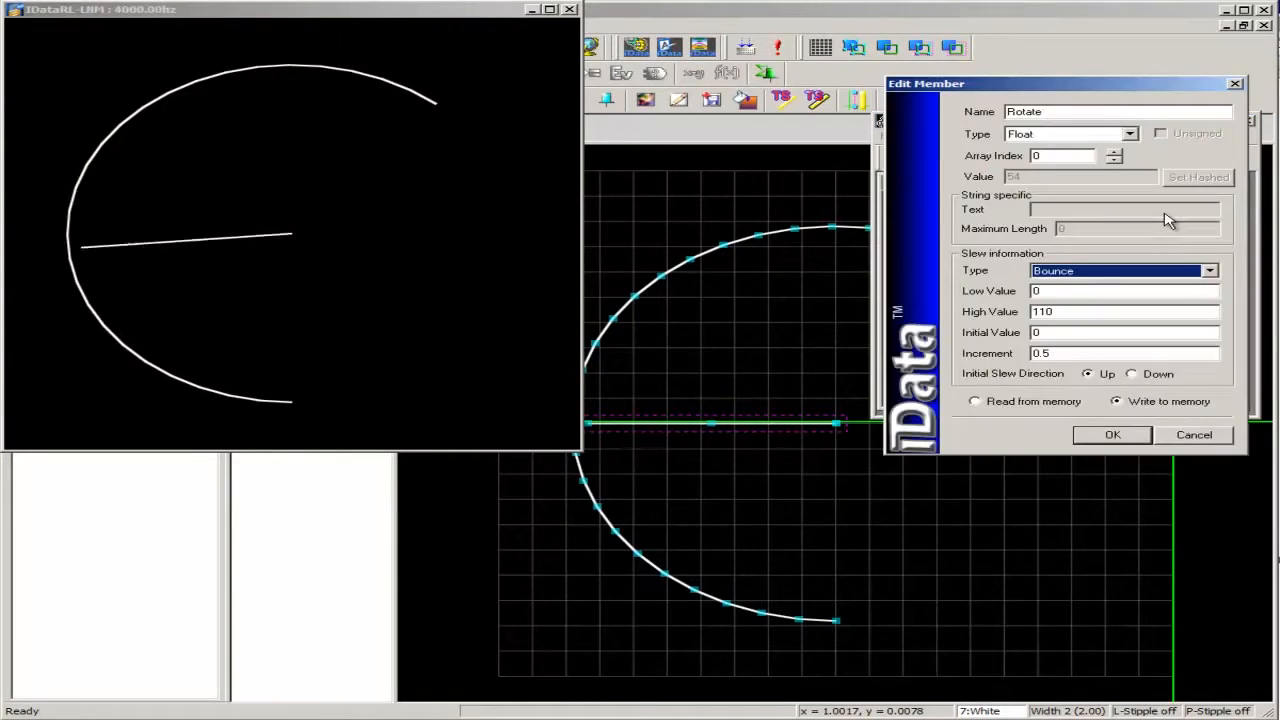
left_click_drag(1100, 310, 1003, 312)
type("120")
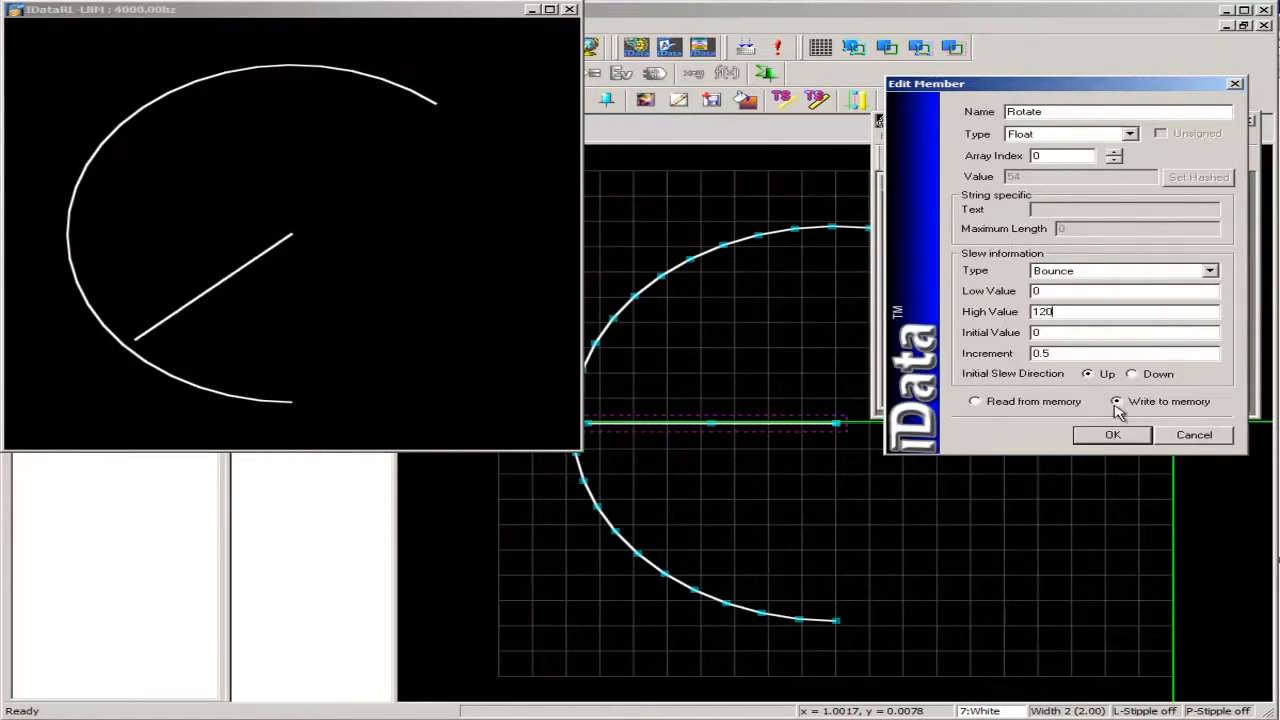
left_click(1133, 439)
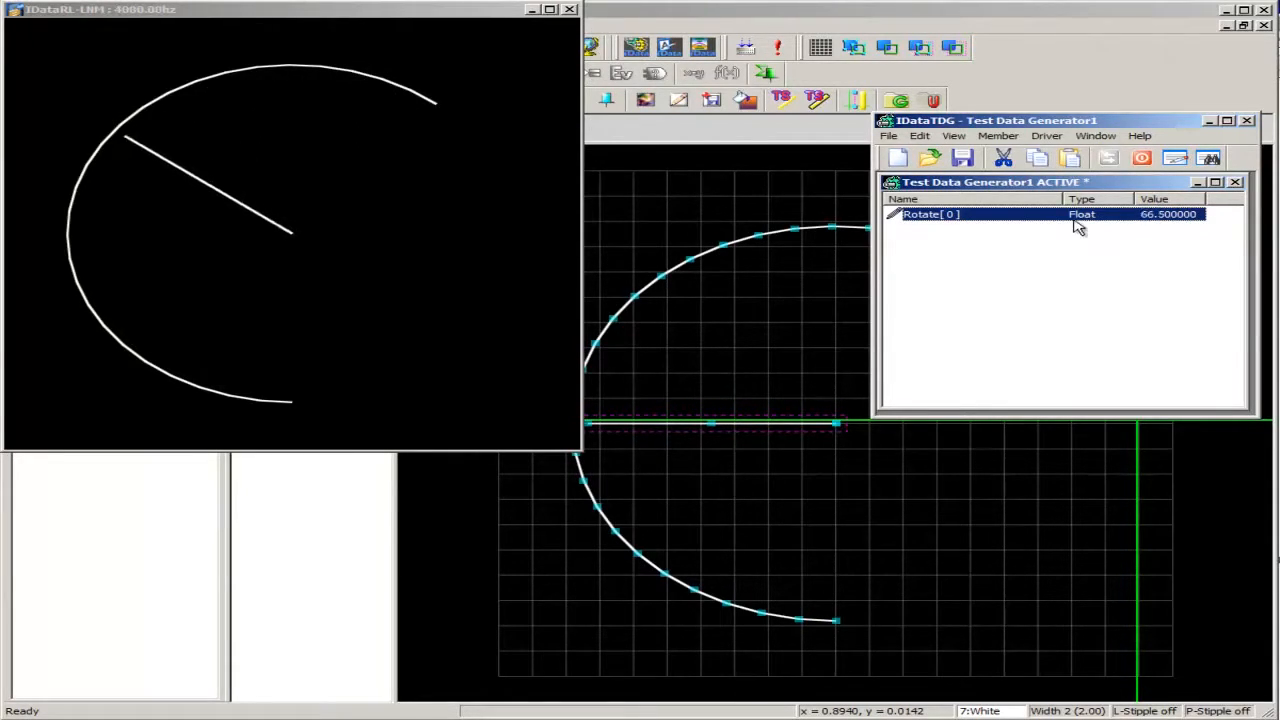
Close the running gauge, turn off Limit in the Pointer group's scaled rotation behavior, and run the gauge again
left_click(573, 13)
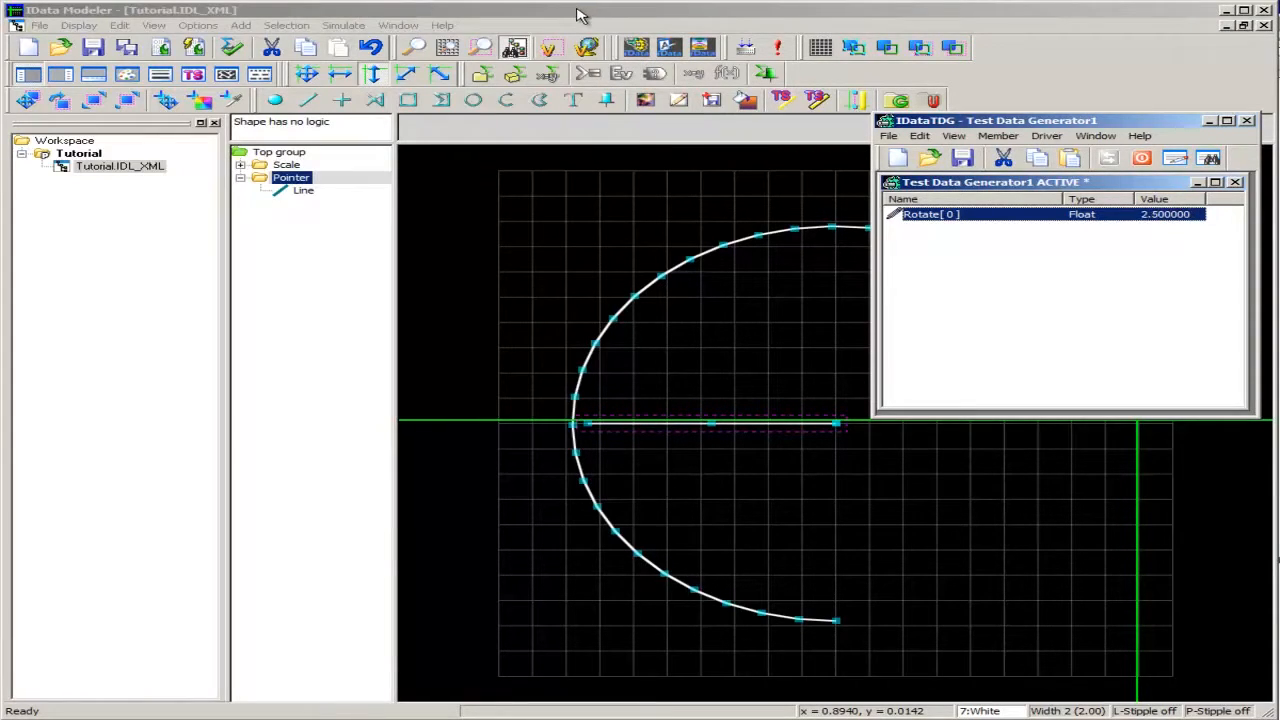
double_click(290, 178)
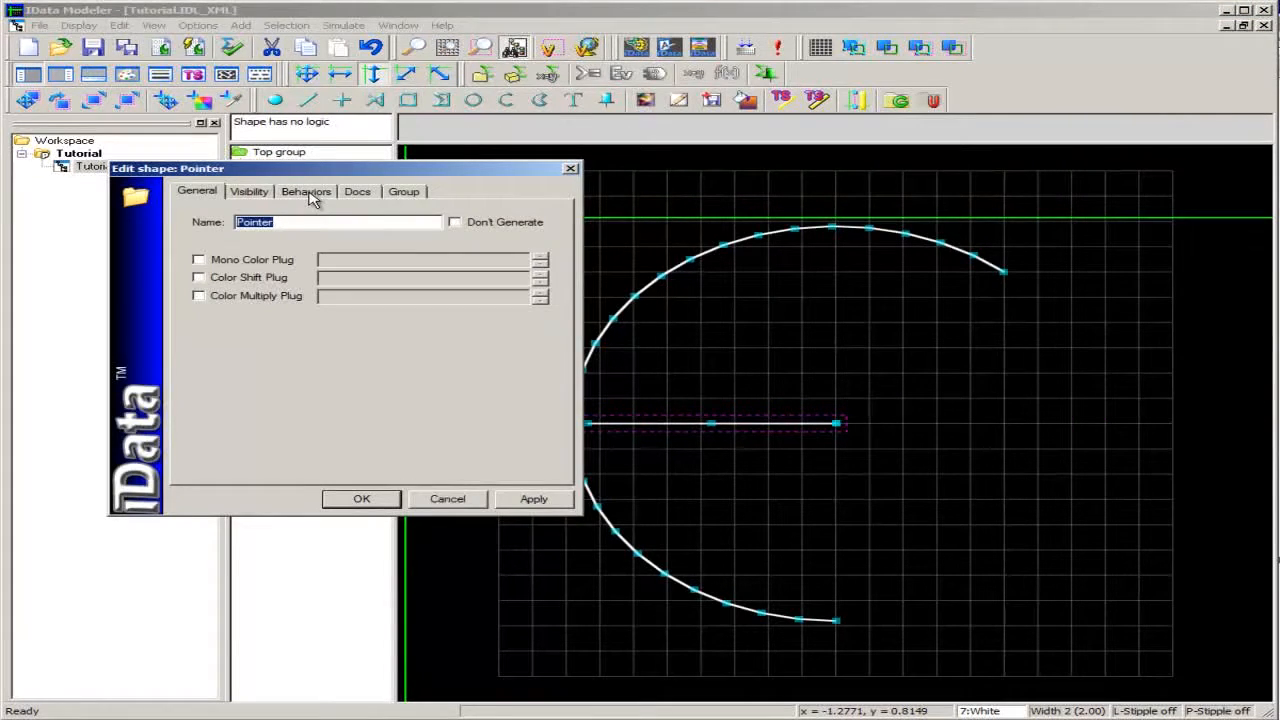
left_click(312, 194)
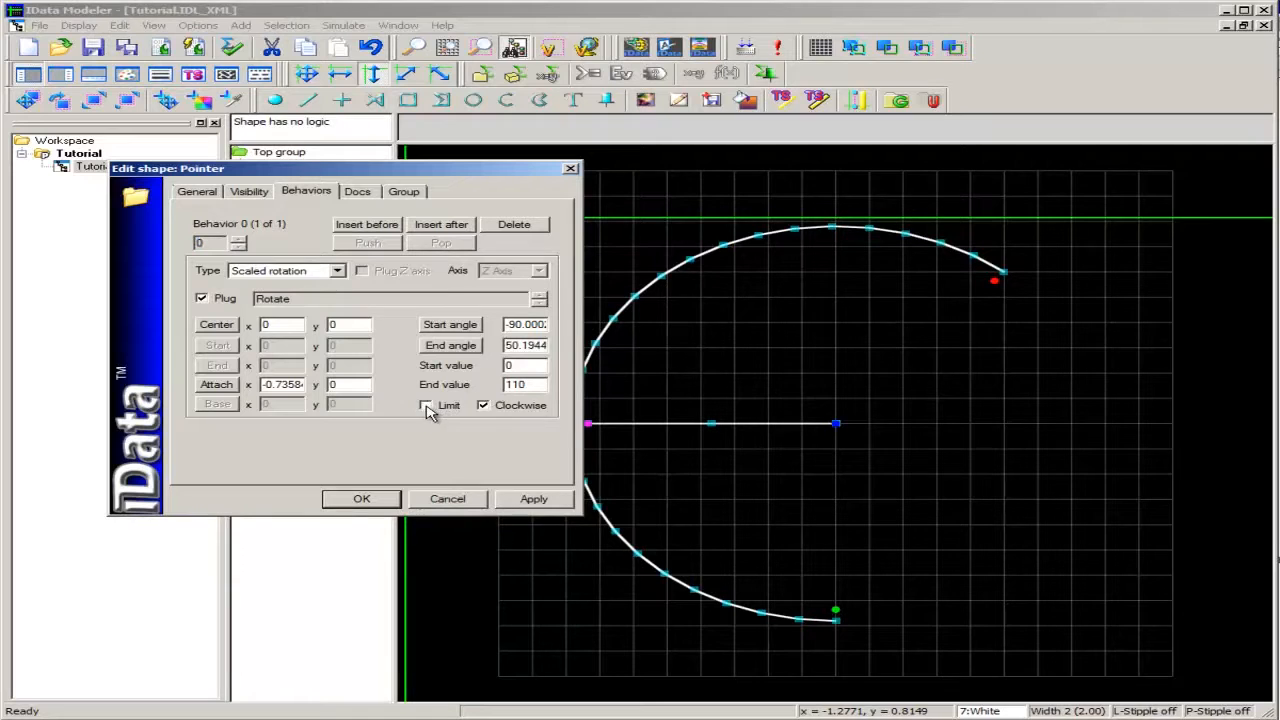
left_click(388, 499)
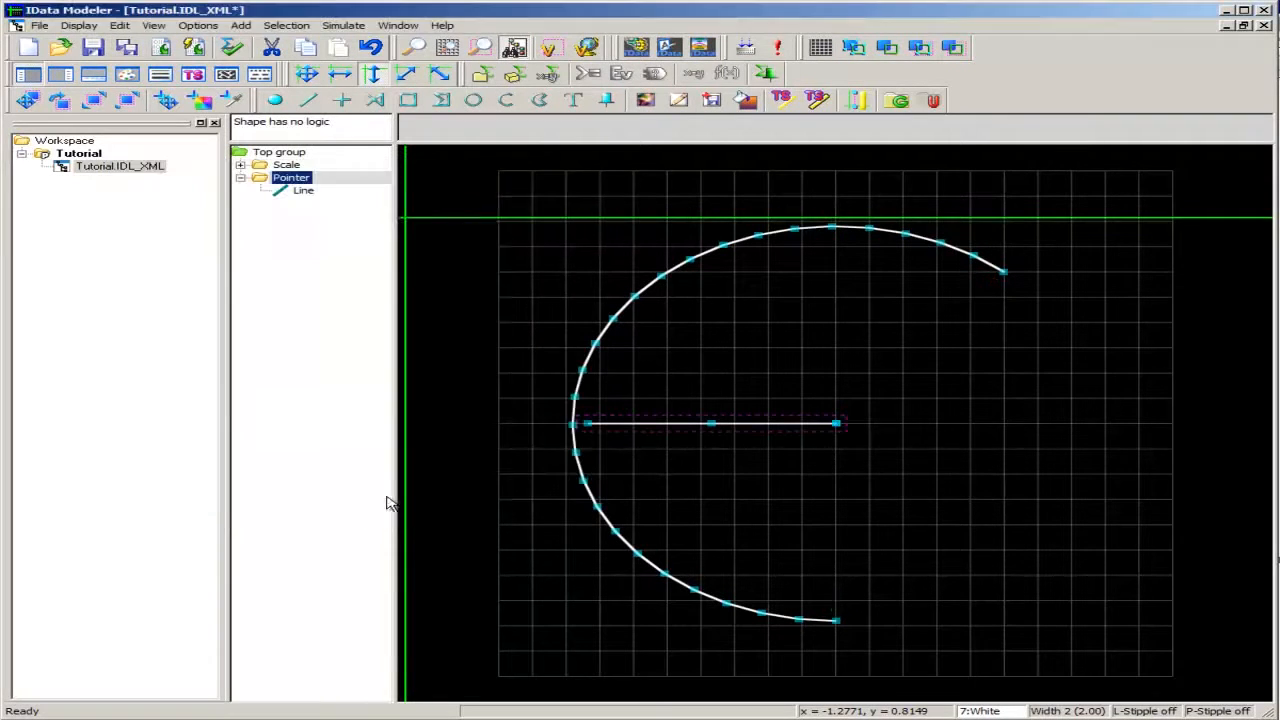
left_click(780, 47)
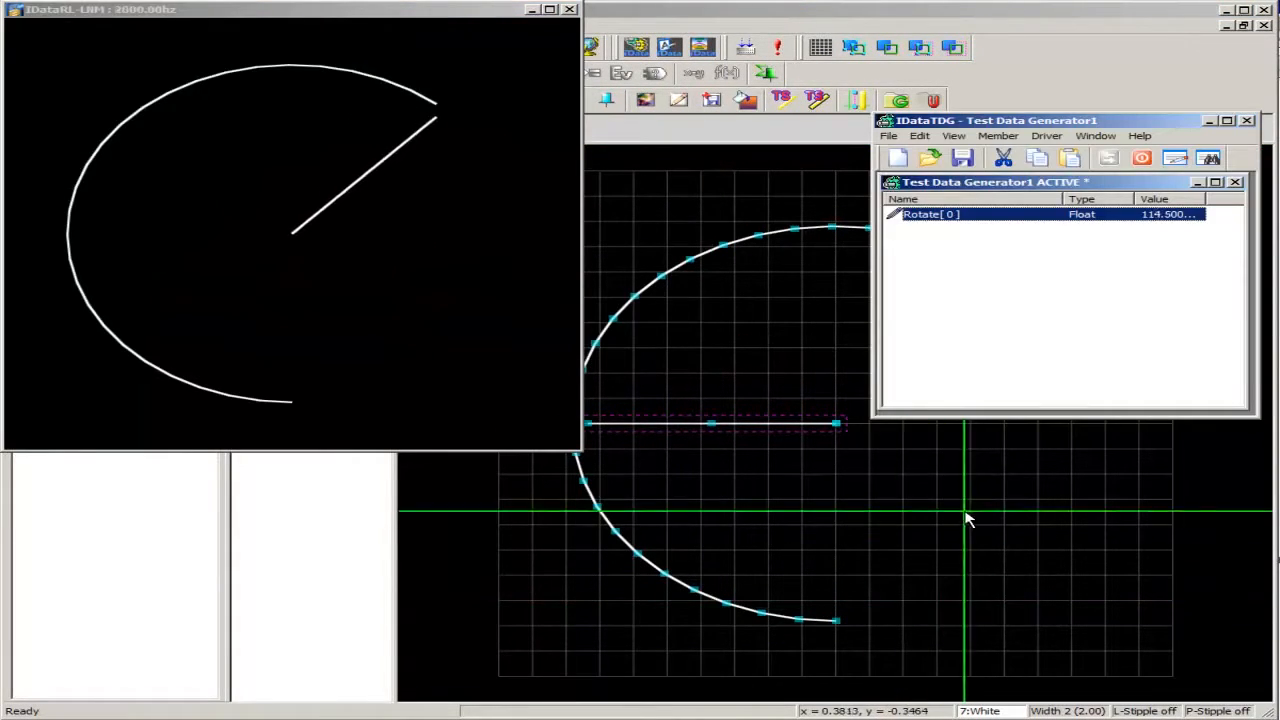